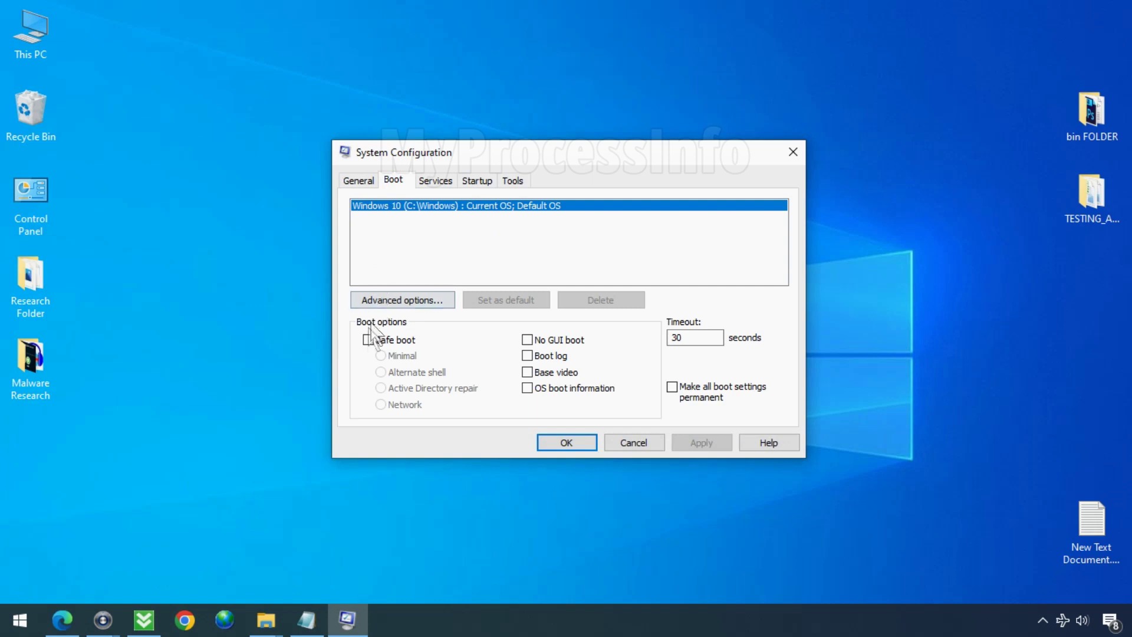
# - Enable Safe boot with the Minimal option for Windows 10, apply the boot settings and restart the computer
pyautogui.click(369, 342)
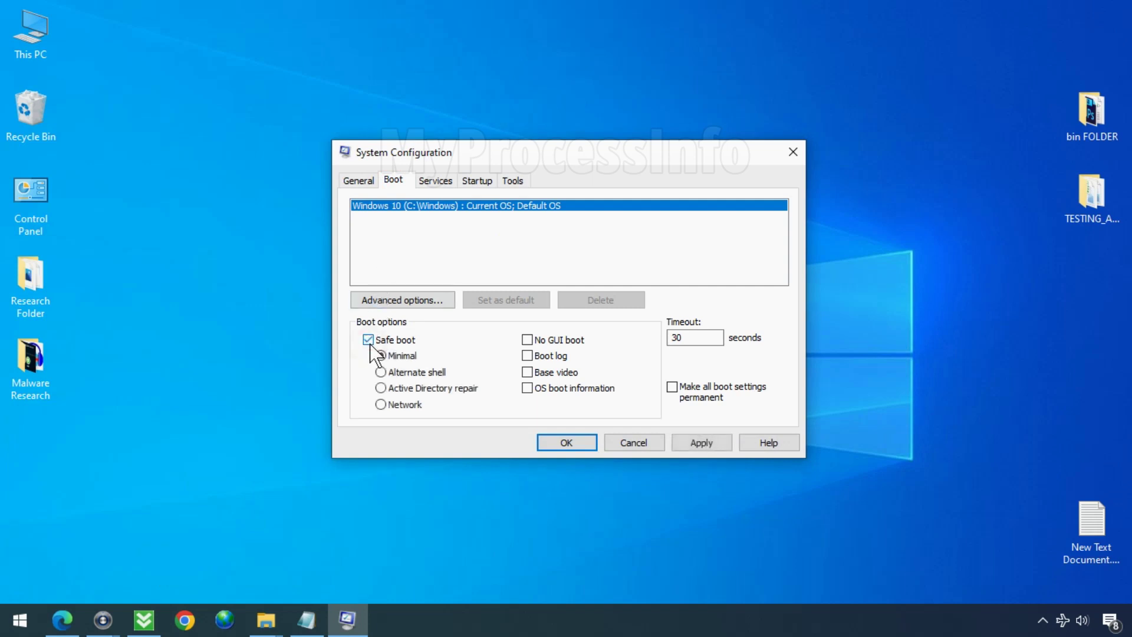
pyautogui.click(700, 442)
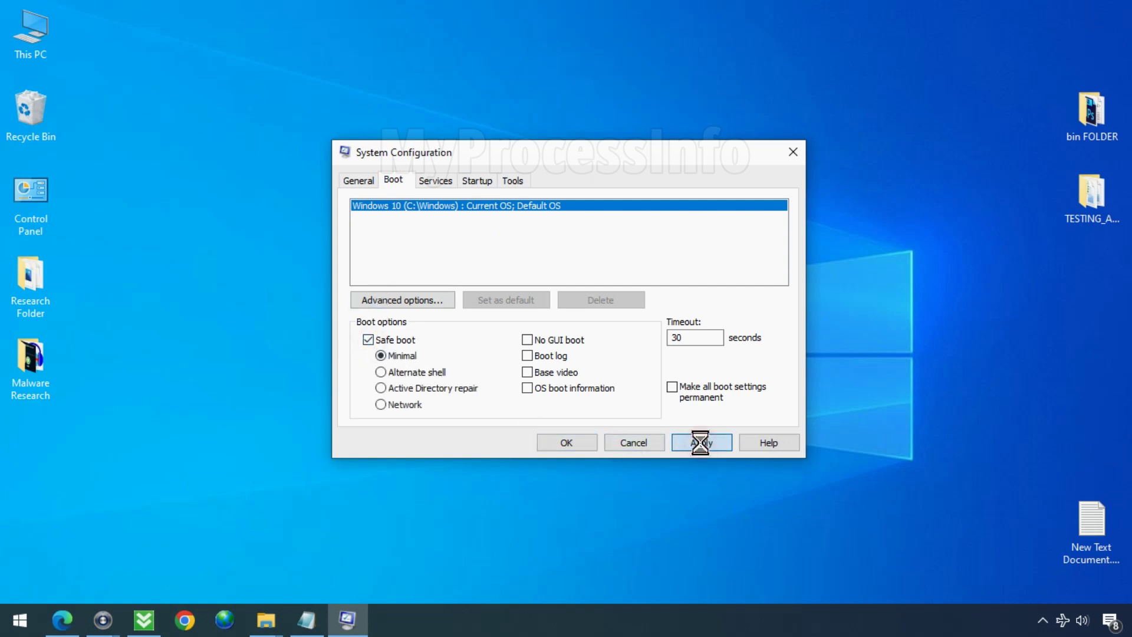
pyautogui.click(573, 437)
pyautogui.click(512, 340)
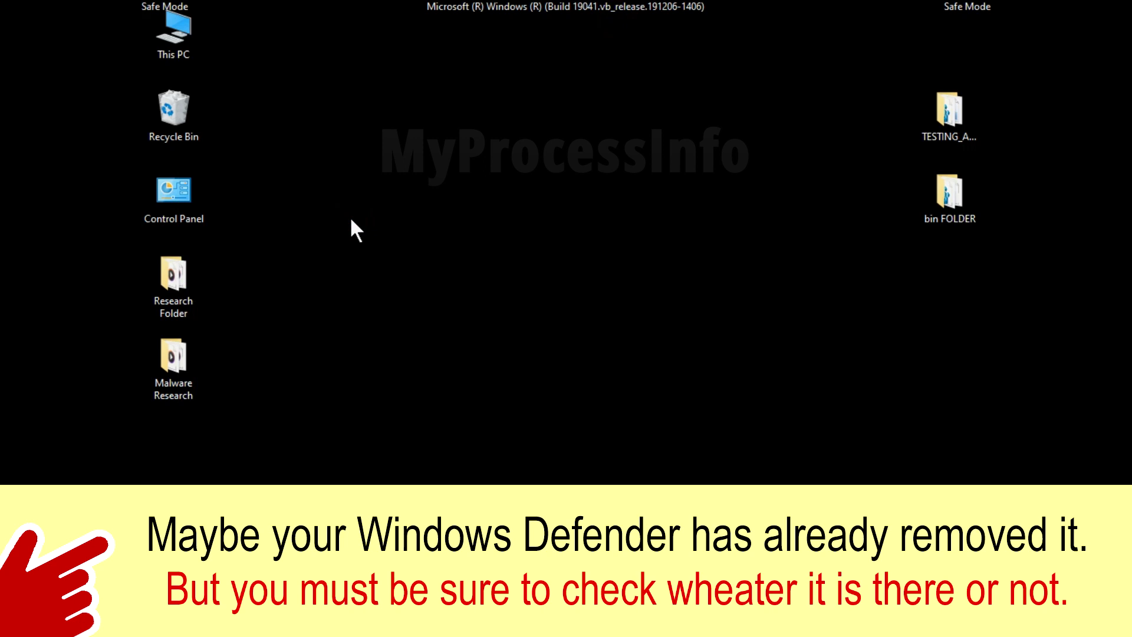
# - Open the user profile folder 123 under Users on Local Disk (C:) in a maximized File Explorer window
pyautogui.doubleClick(193, 35)
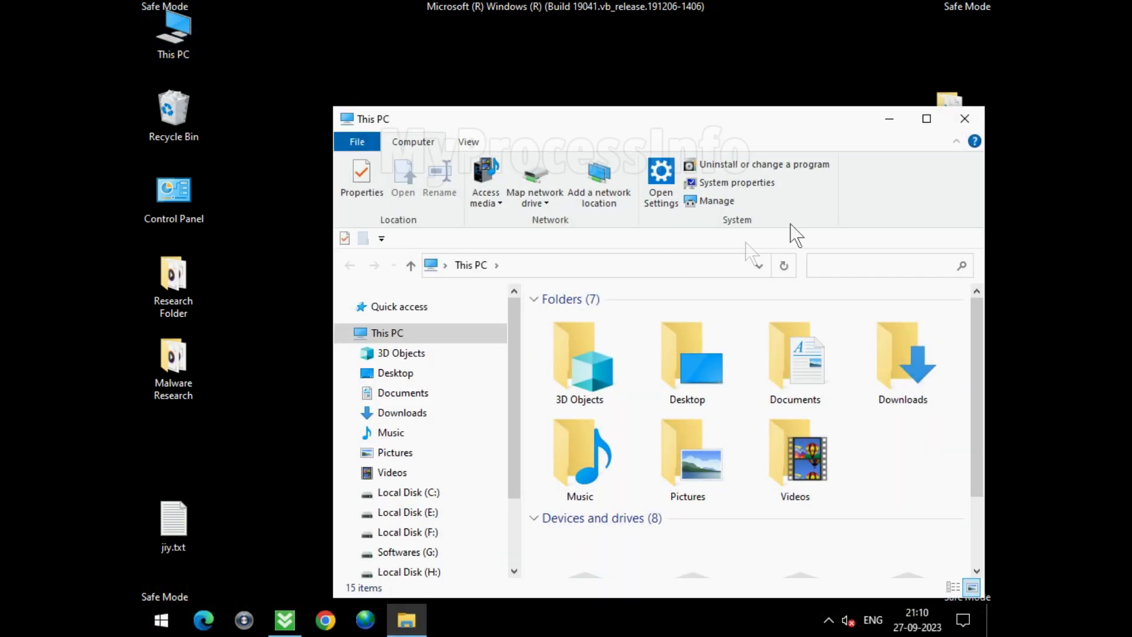
pyautogui.click(926, 119)
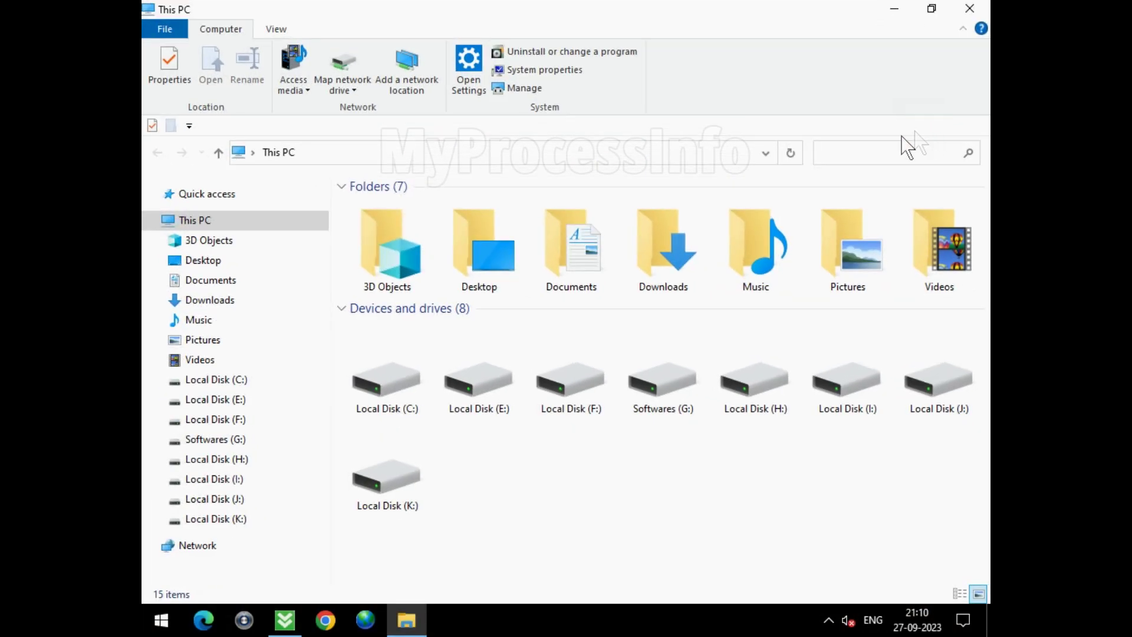
pyautogui.click(395, 377)
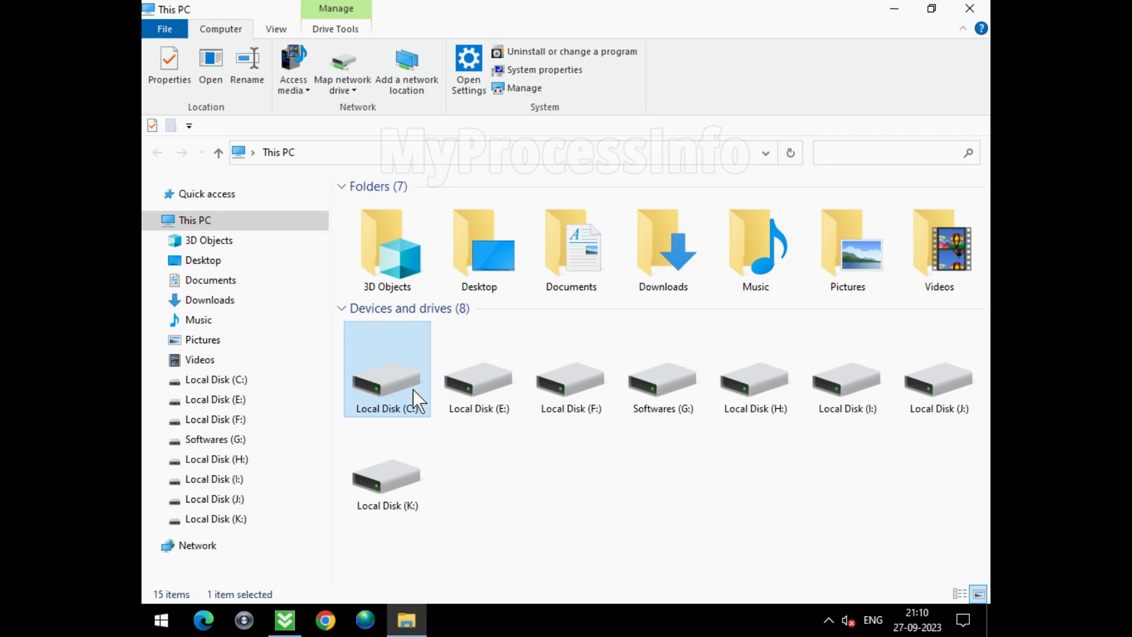
pyautogui.doubleClick(413, 389)
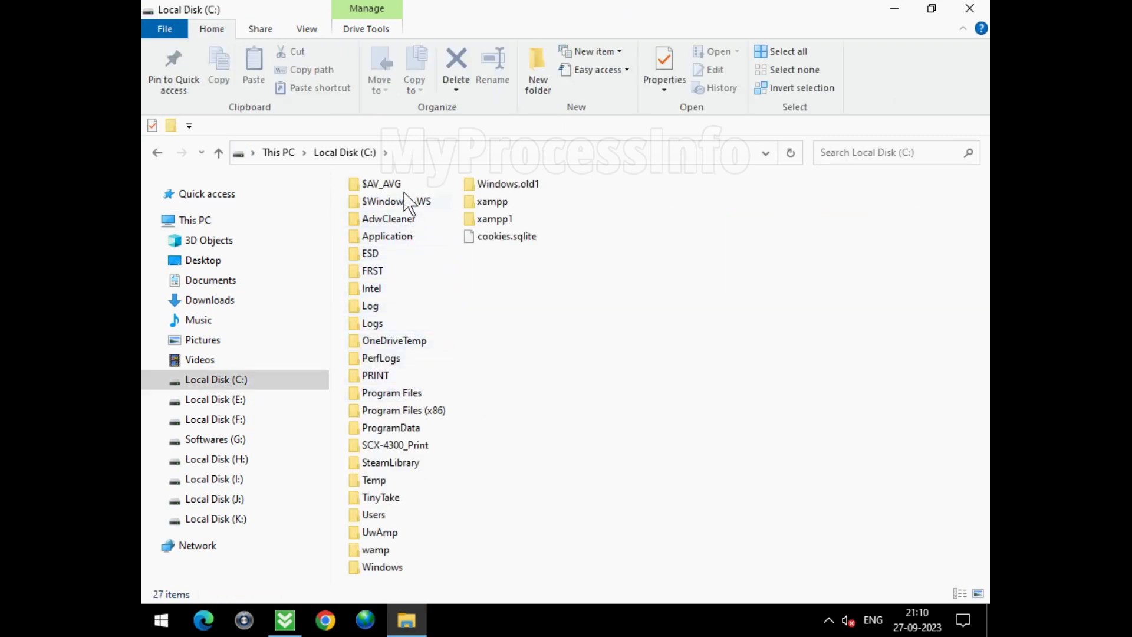
pyautogui.click(398, 515)
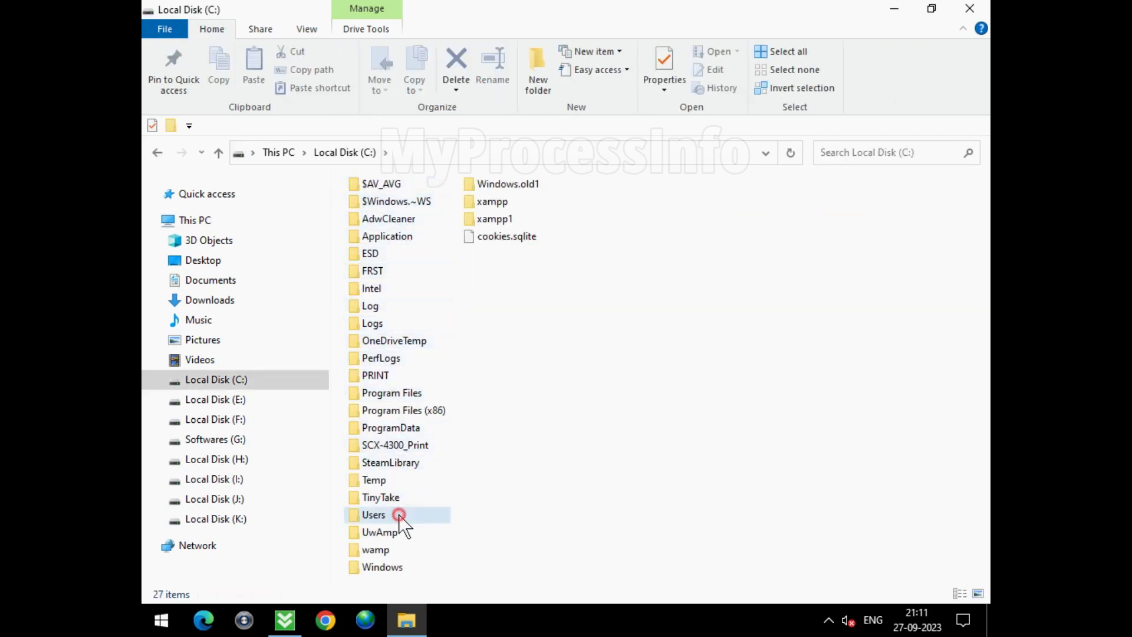
pyautogui.doubleClick(438, 514)
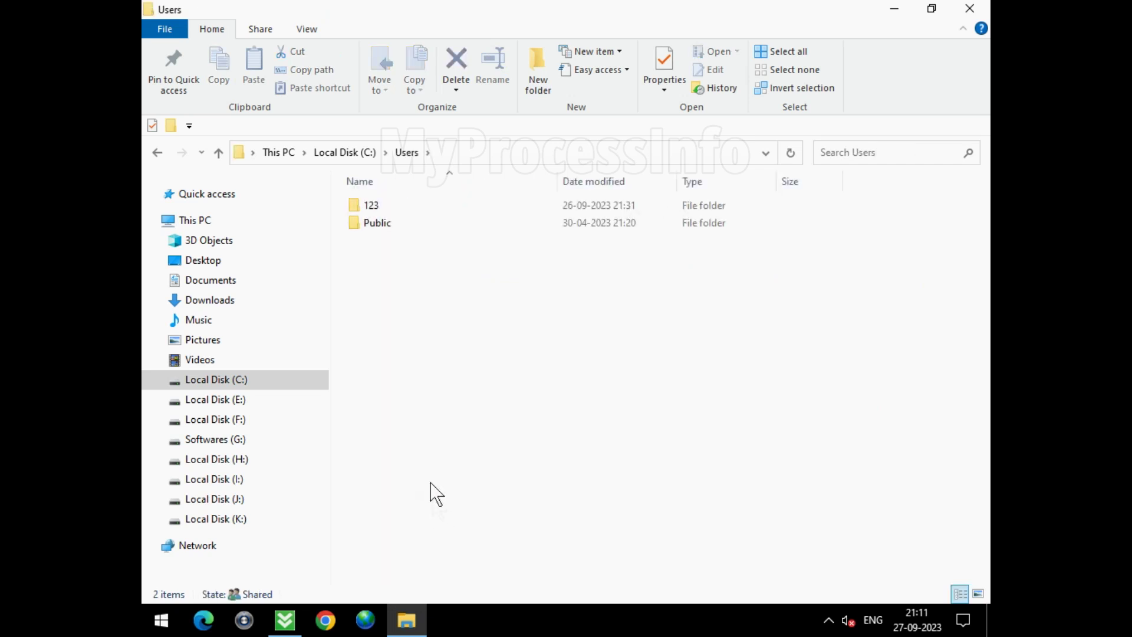
pyautogui.click(433, 206)
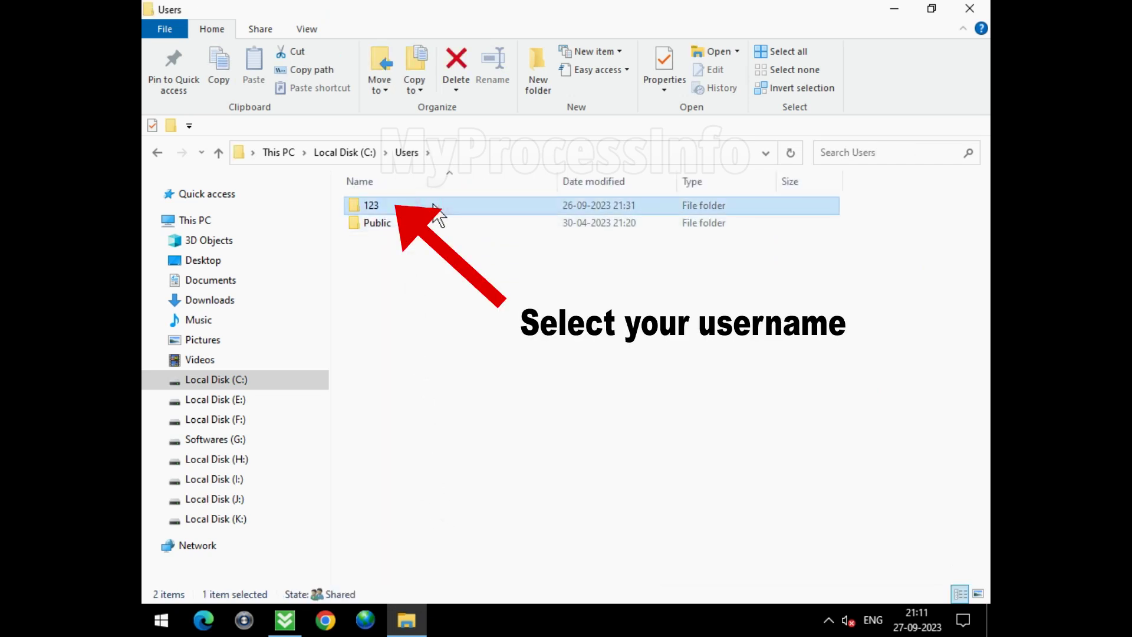
pyautogui.doubleClick(434, 206)
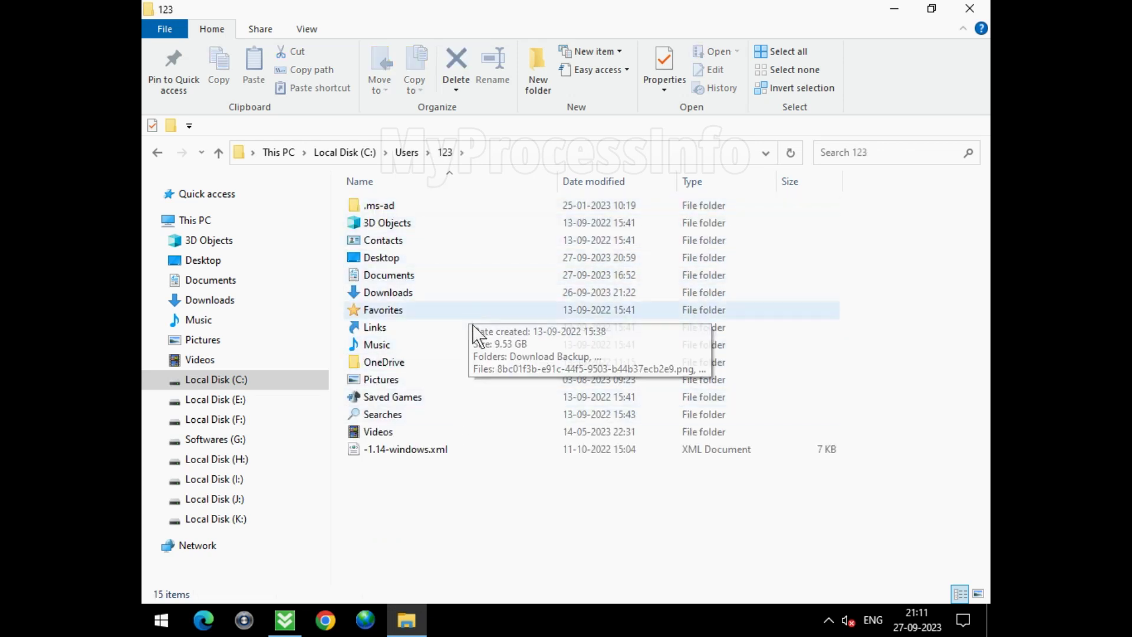
# - Show hidden items in the user profile folder and open its AppData folder
pyautogui.click(307, 30)
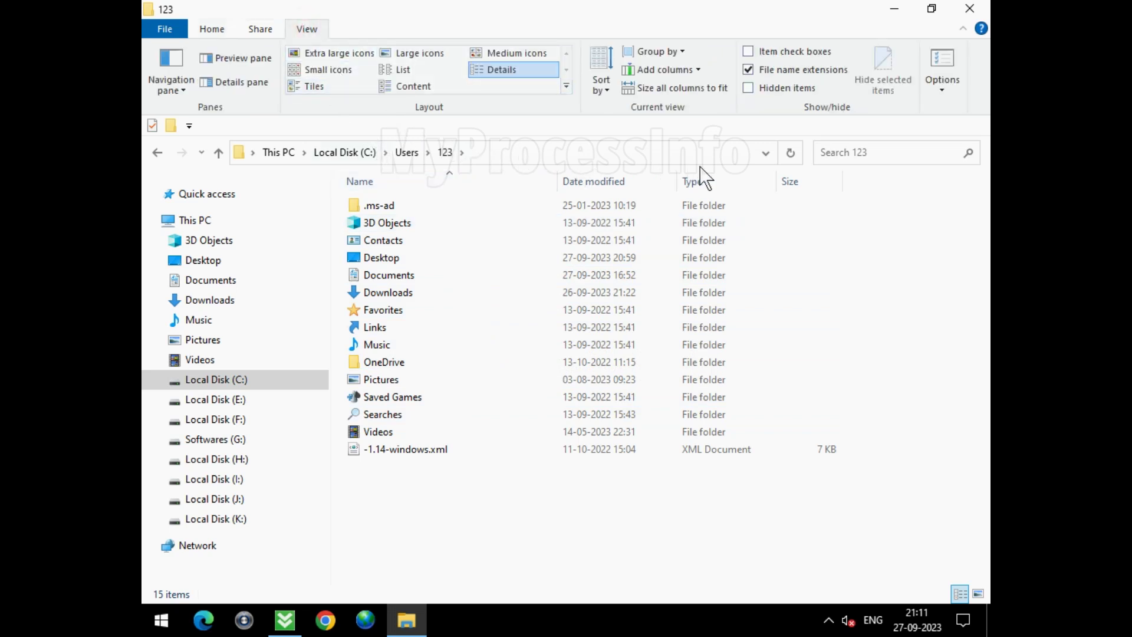
pyautogui.click(803, 88)
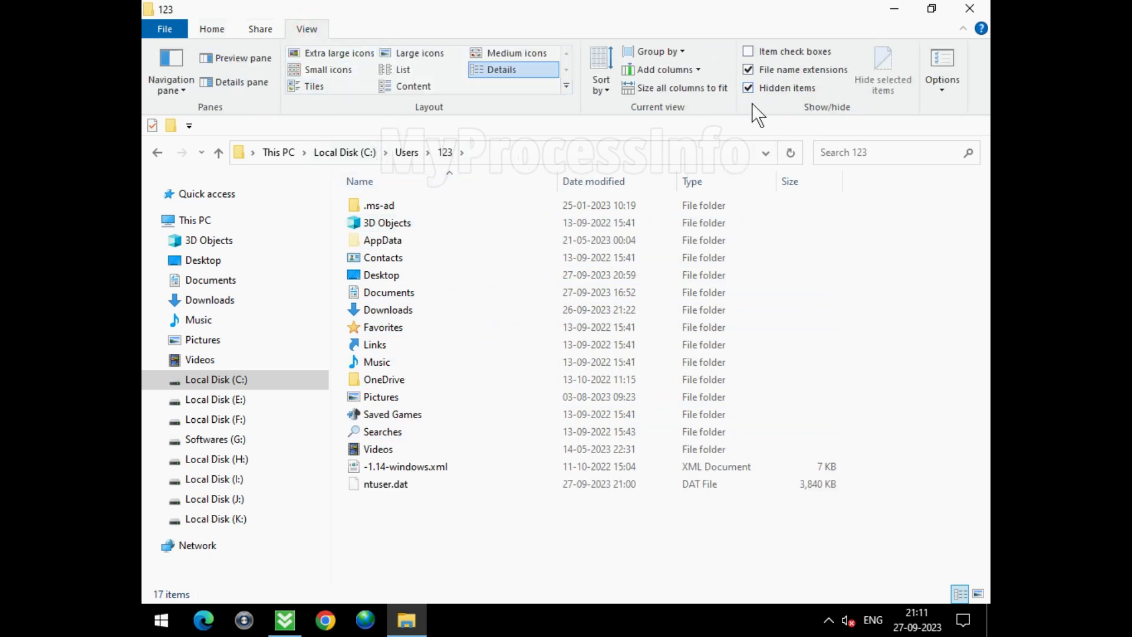
pyautogui.click(411, 242)
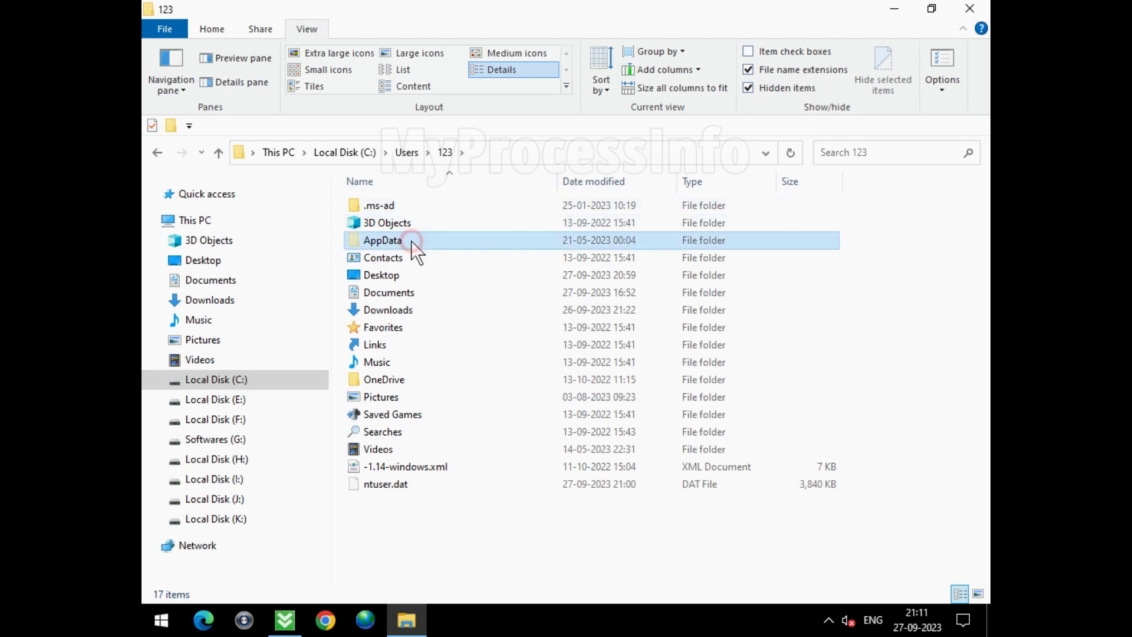
pyautogui.doubleClick(476, 239)
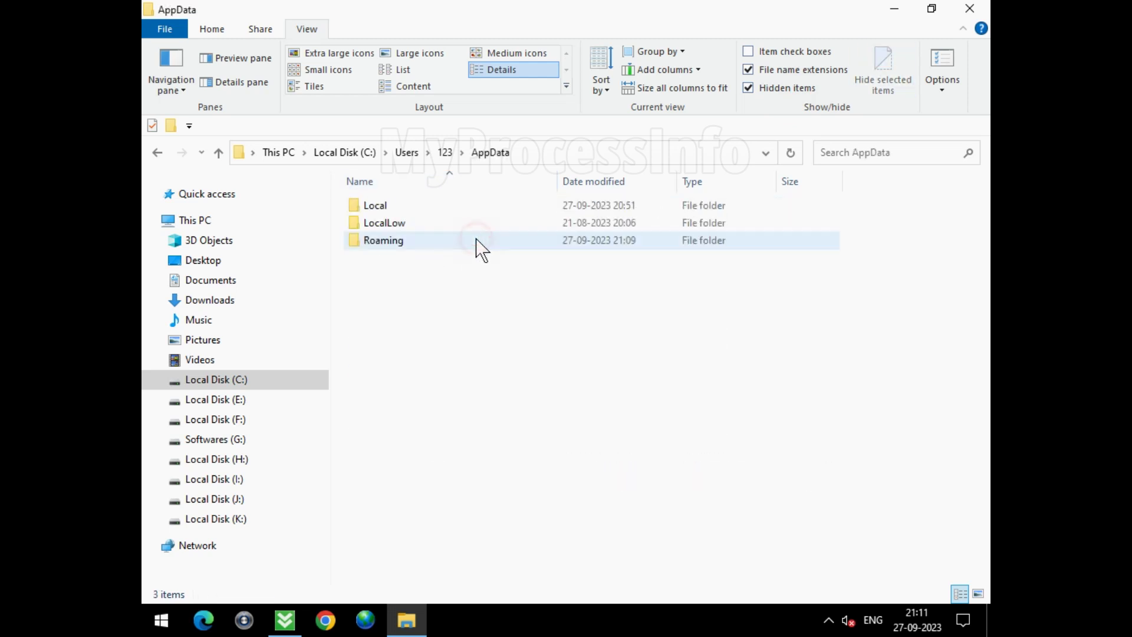
# - Browse from AppData through Roaming, Microsoft and Windows to open the Temp folder
pyautogui.click(481, 246)
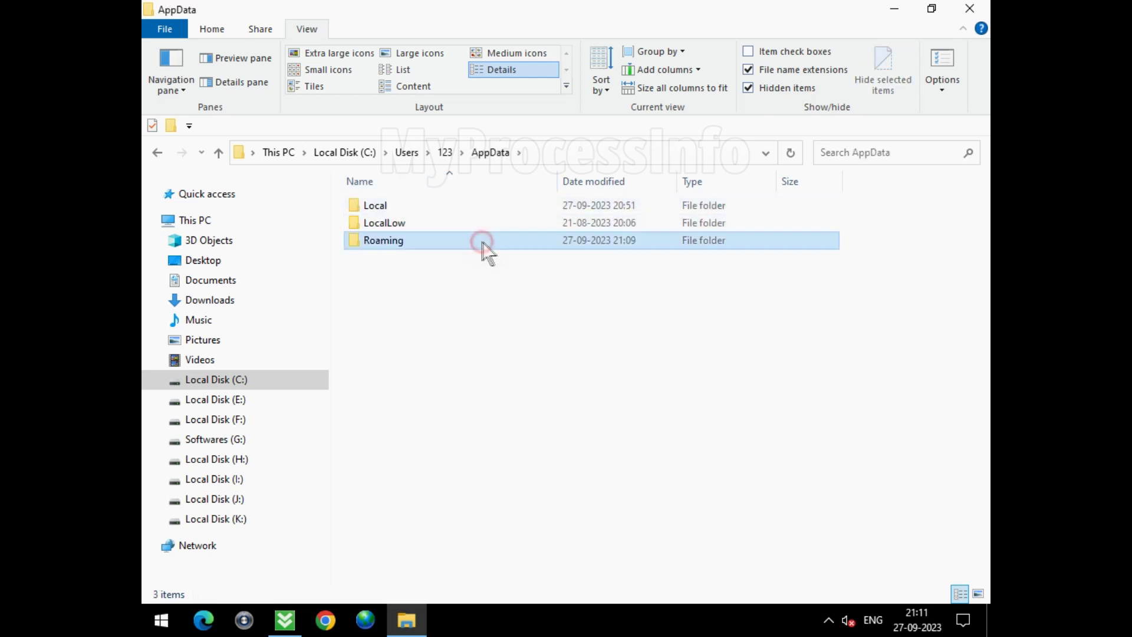
pyautogui.doubleClick(497, 242)
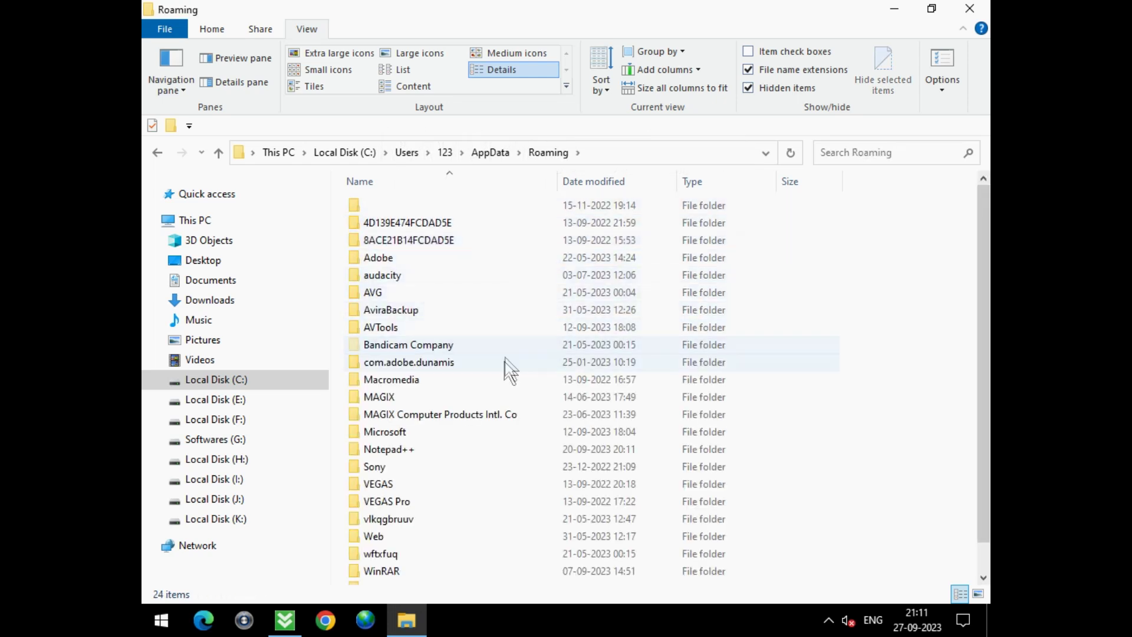
pyautogui.click(501, 436)
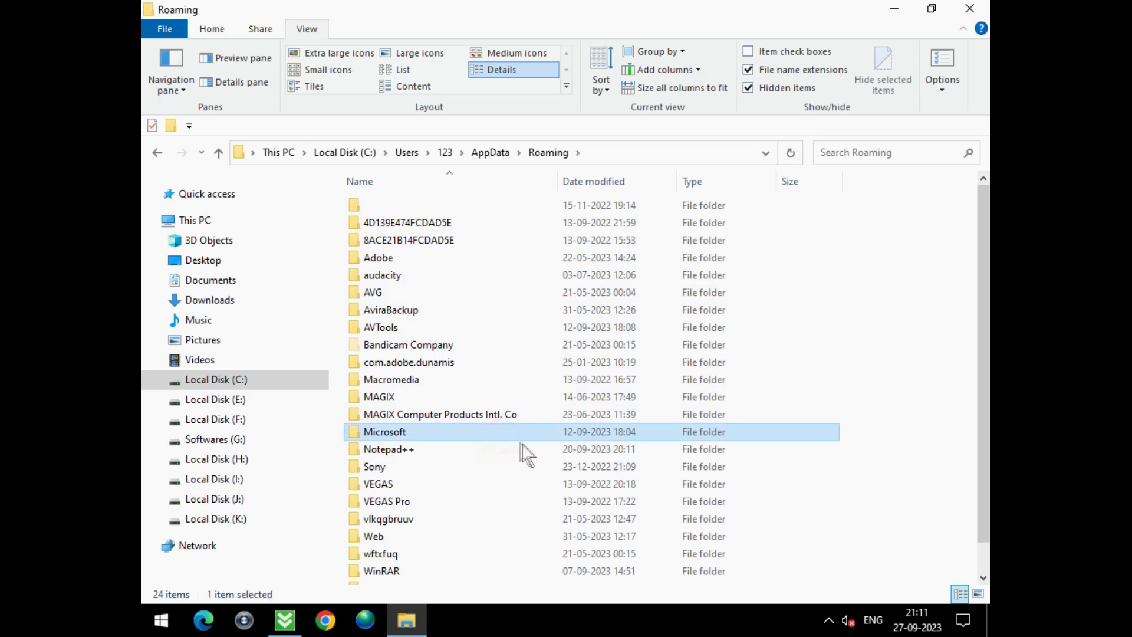
pyautogui.doubleClick(519, 433)
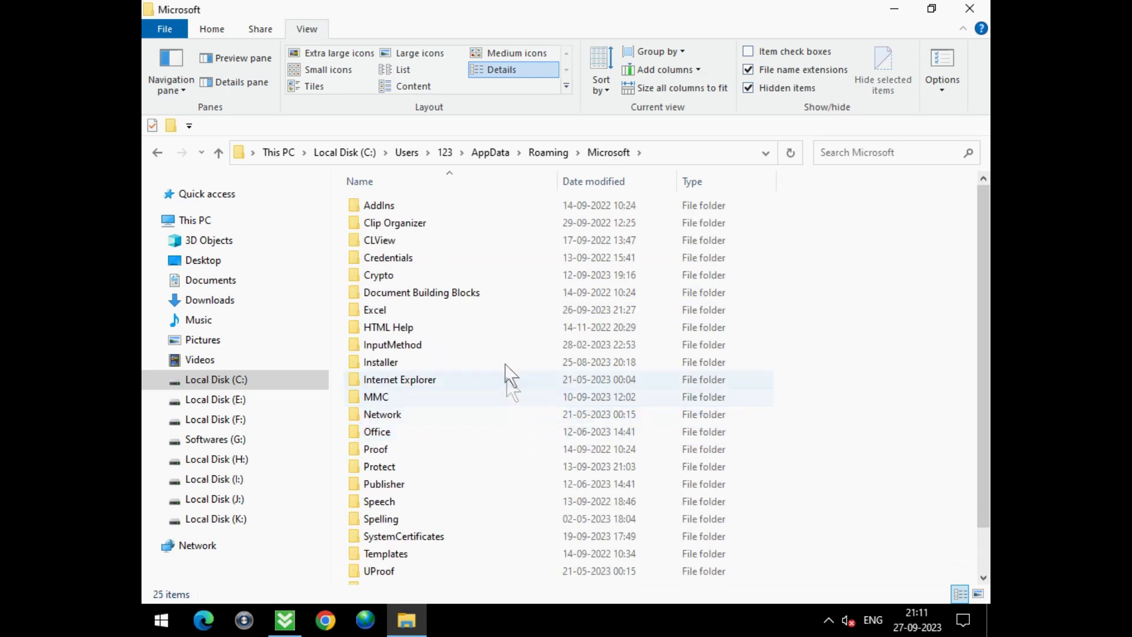
pyautogui.scroll(-1, 499, 413)
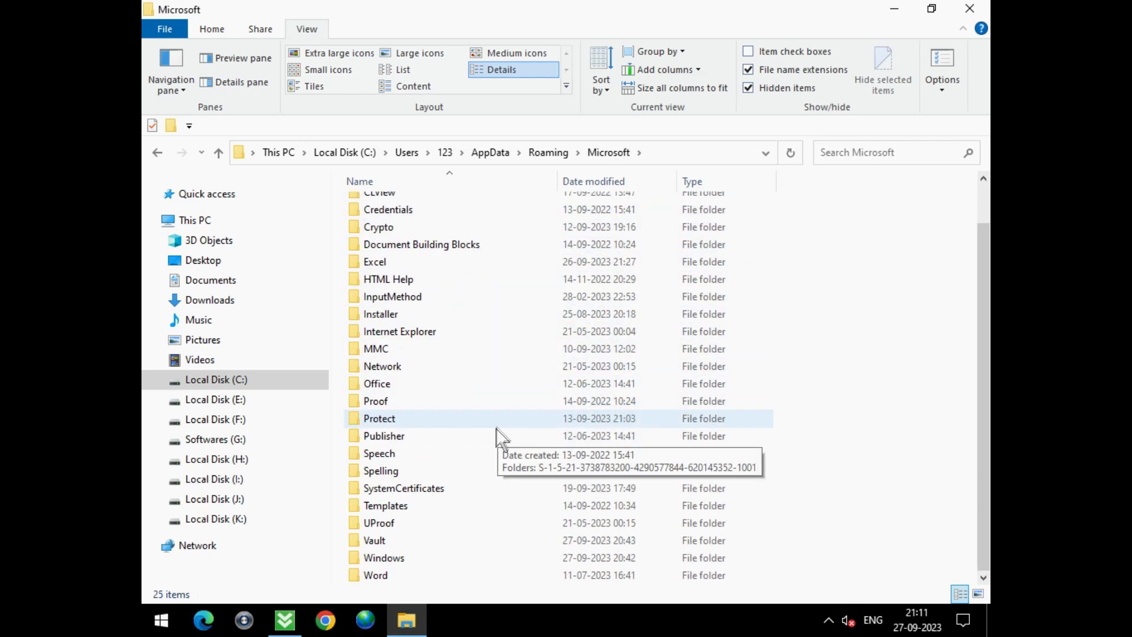
pyautogui.click(496, 554)
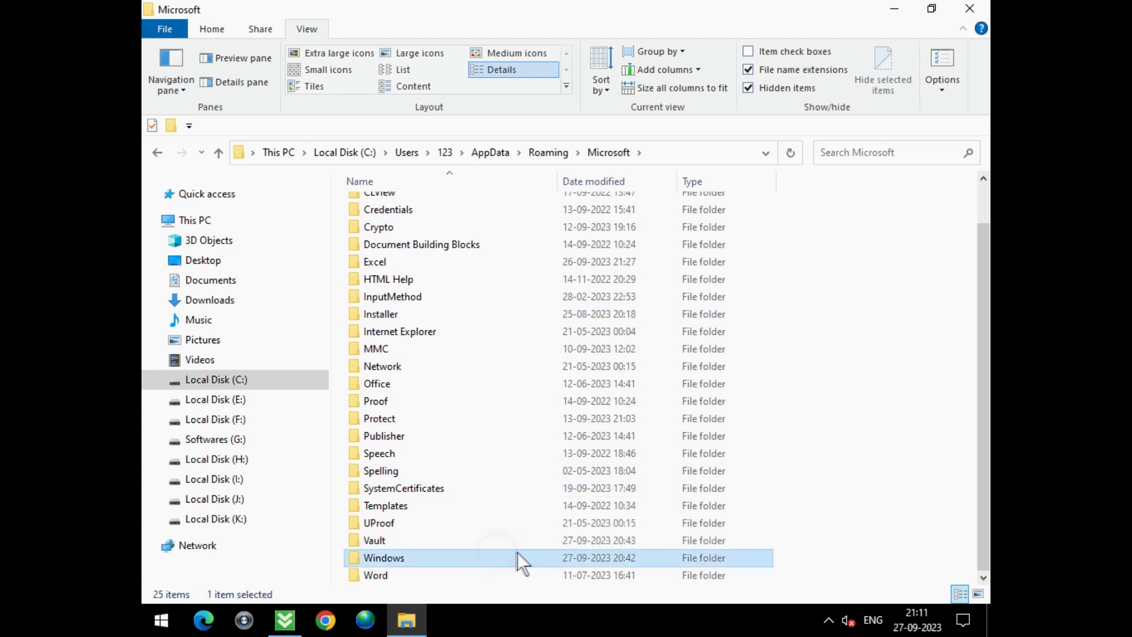
pyautogui.doubleClick(522, 559)
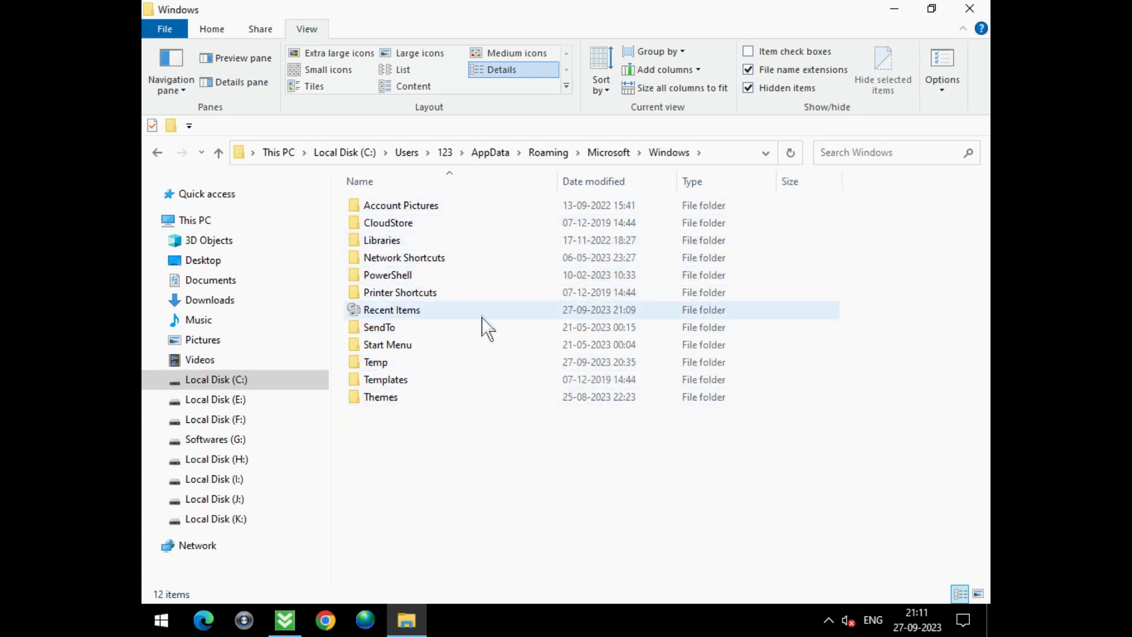
pyautogui.click(487, 362)
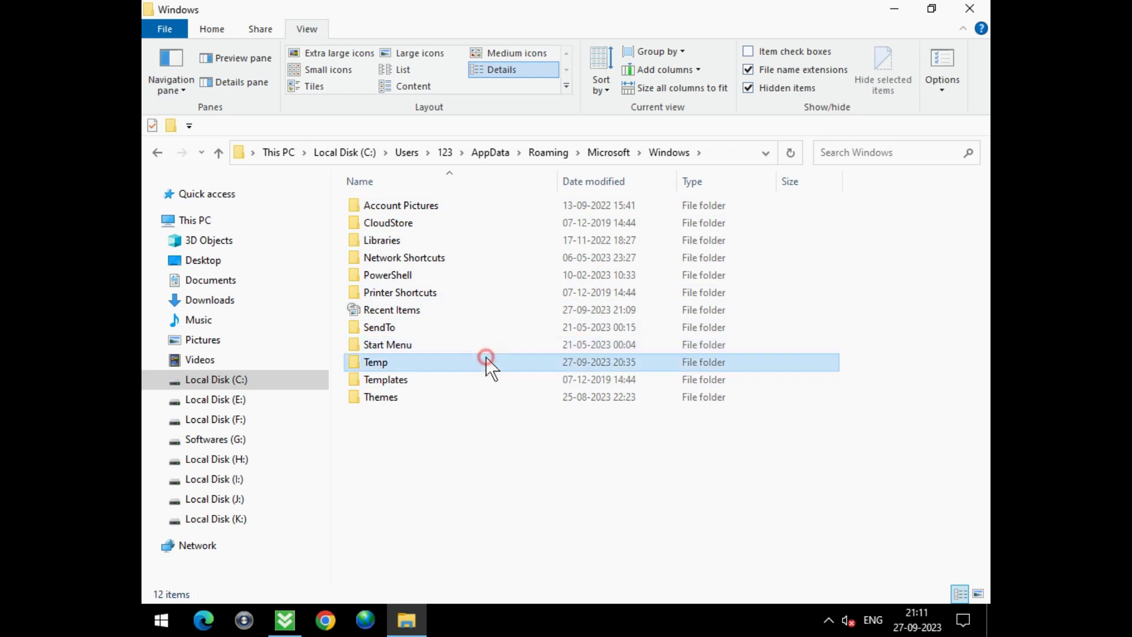
pyautogui.doubleClick(450, 362)
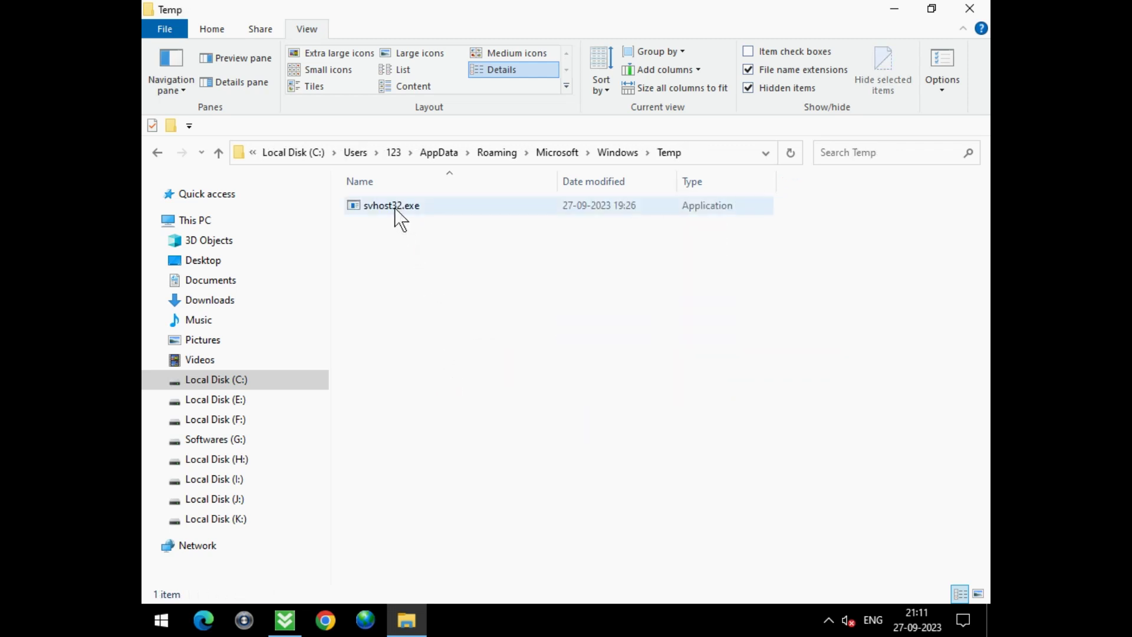
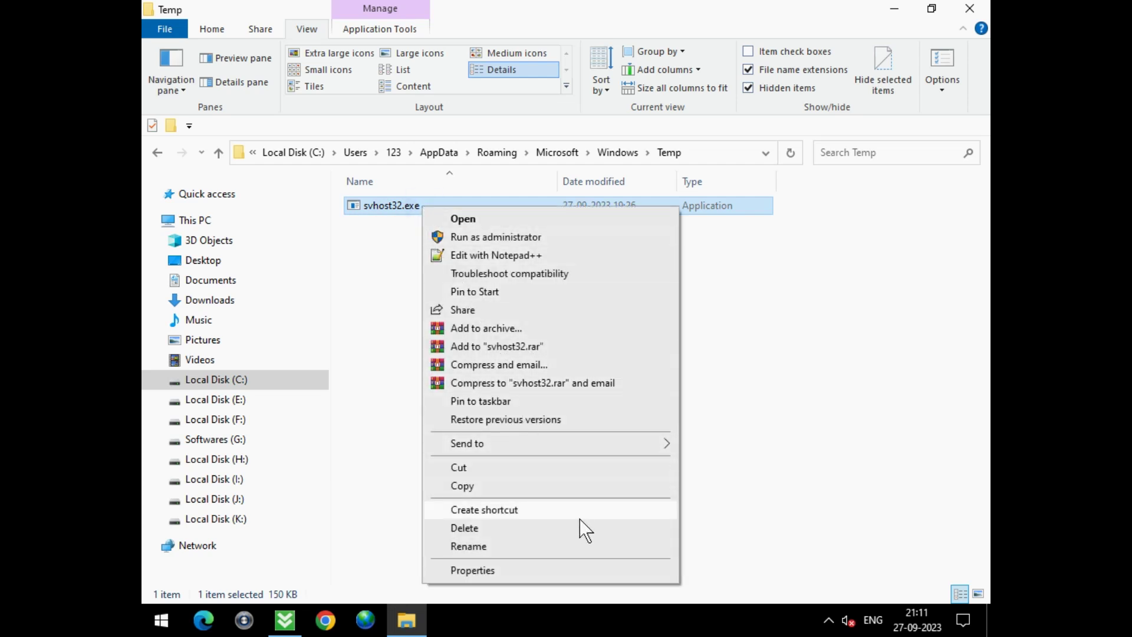
# - Delete svhost32.exe from the Temp folder, and delete the Temp folder itself from Roaming\Microsoft\Windows
pyautogui.click(587, 534)
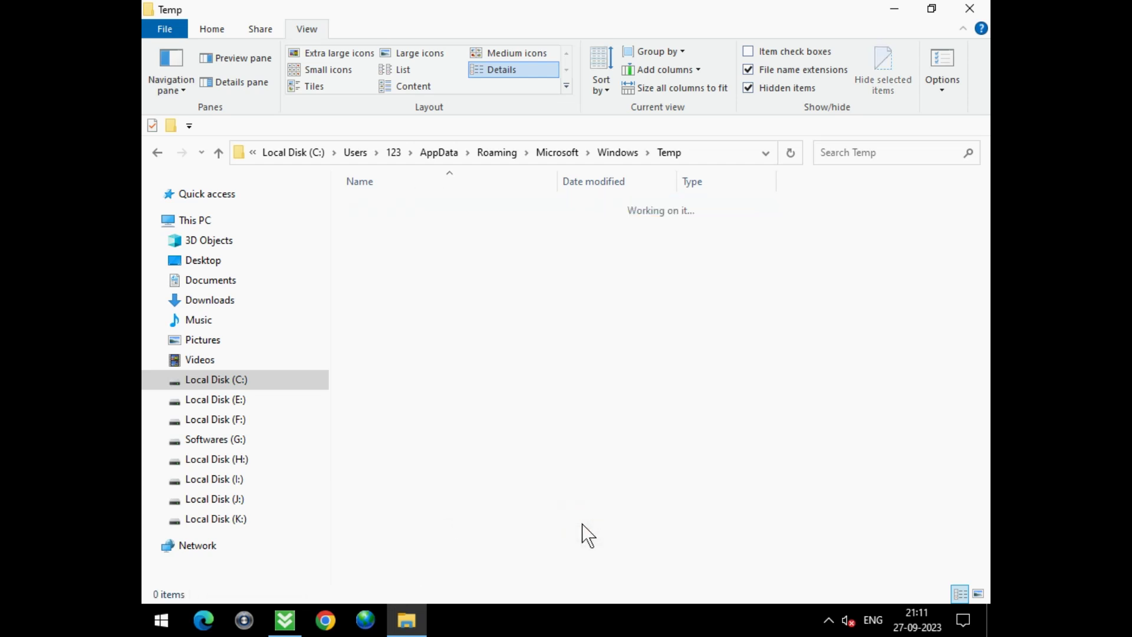
pyautogui.click(616, 152)
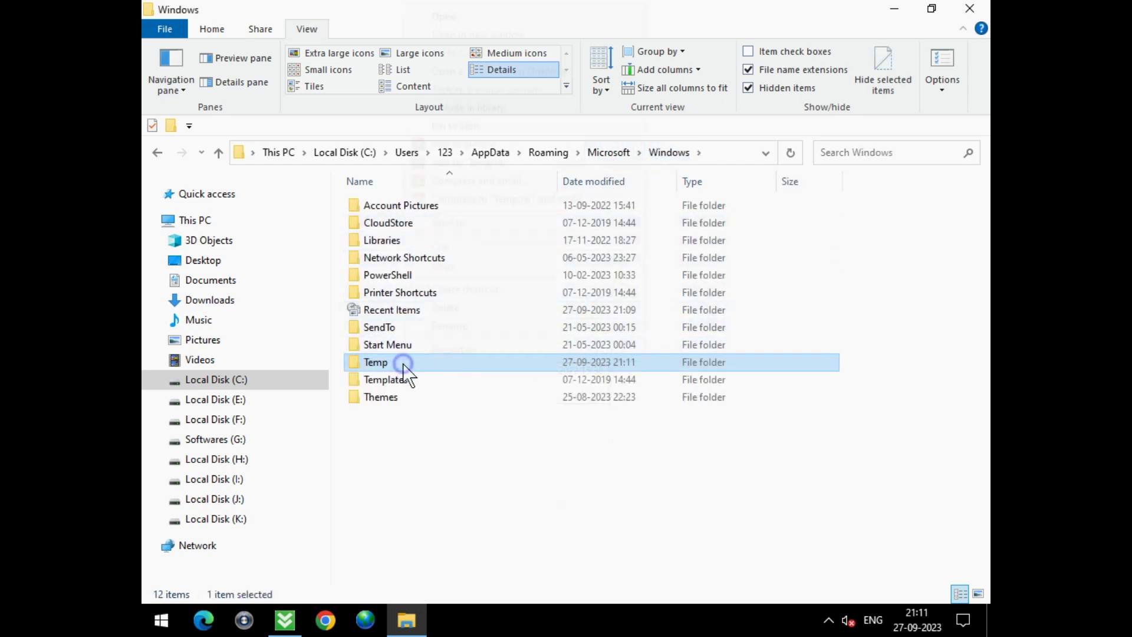
pyautogui.rightClick(406, 366)
pyautogui.click(469, 308)
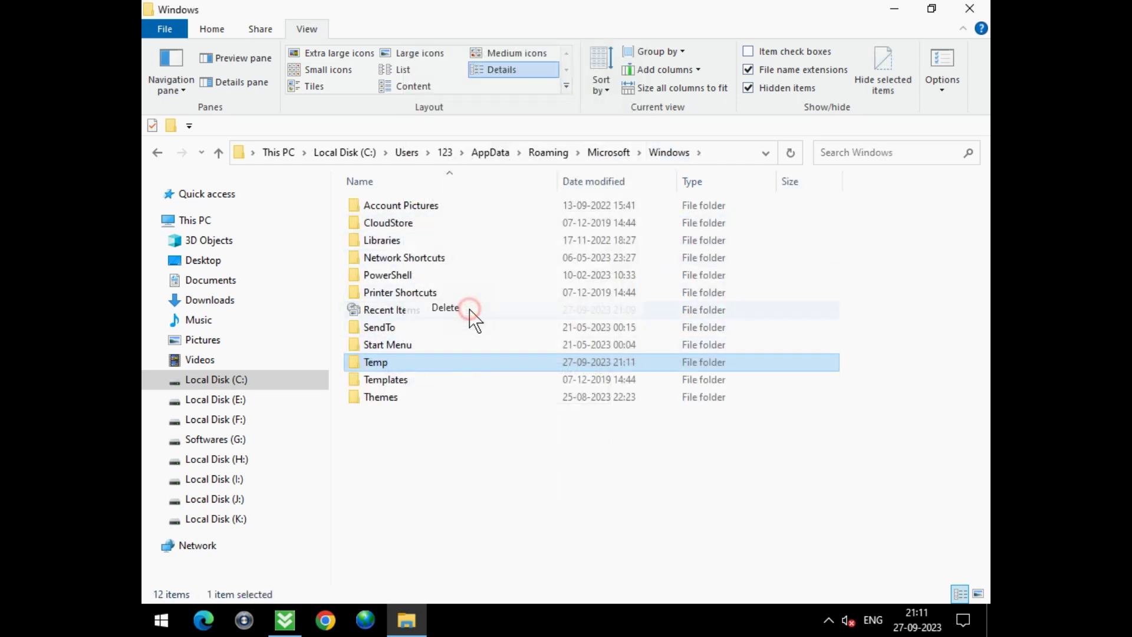
pyautogui.click(482, 434)
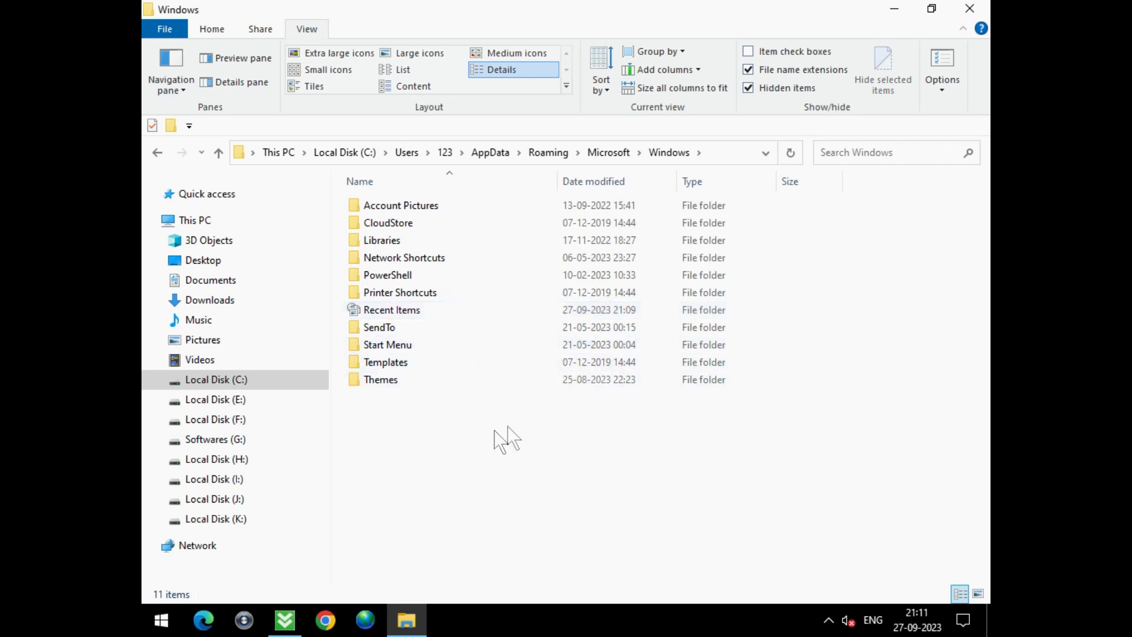
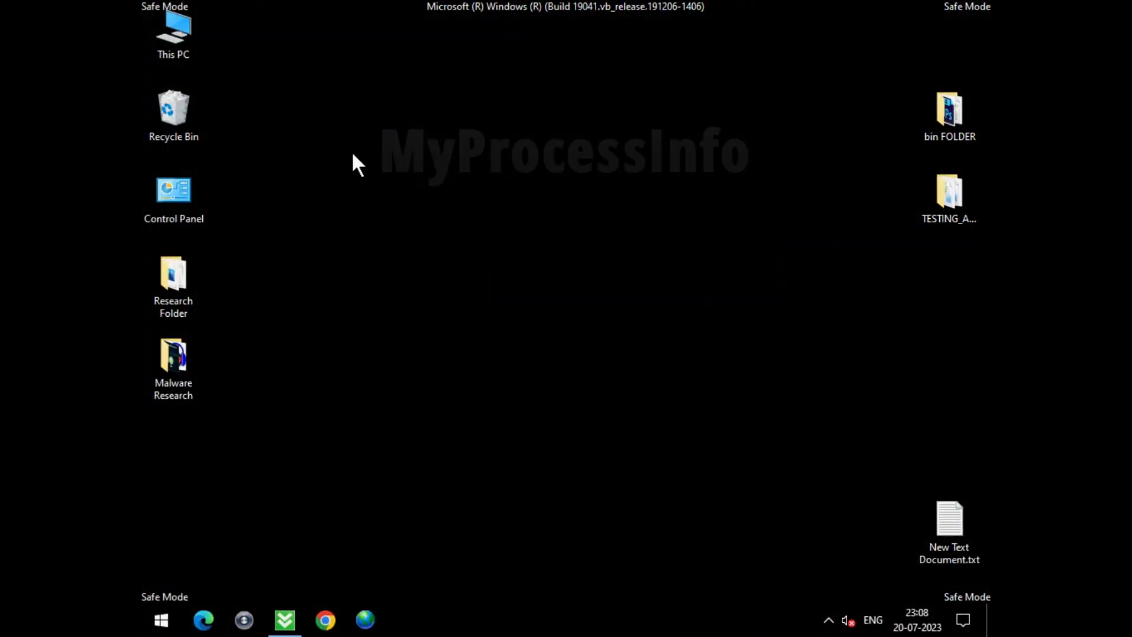
# - Open the ProgramData folder on Local Disk (C:) in a maximized File Explorer window
pyautogui.doubleClick(189, 20)
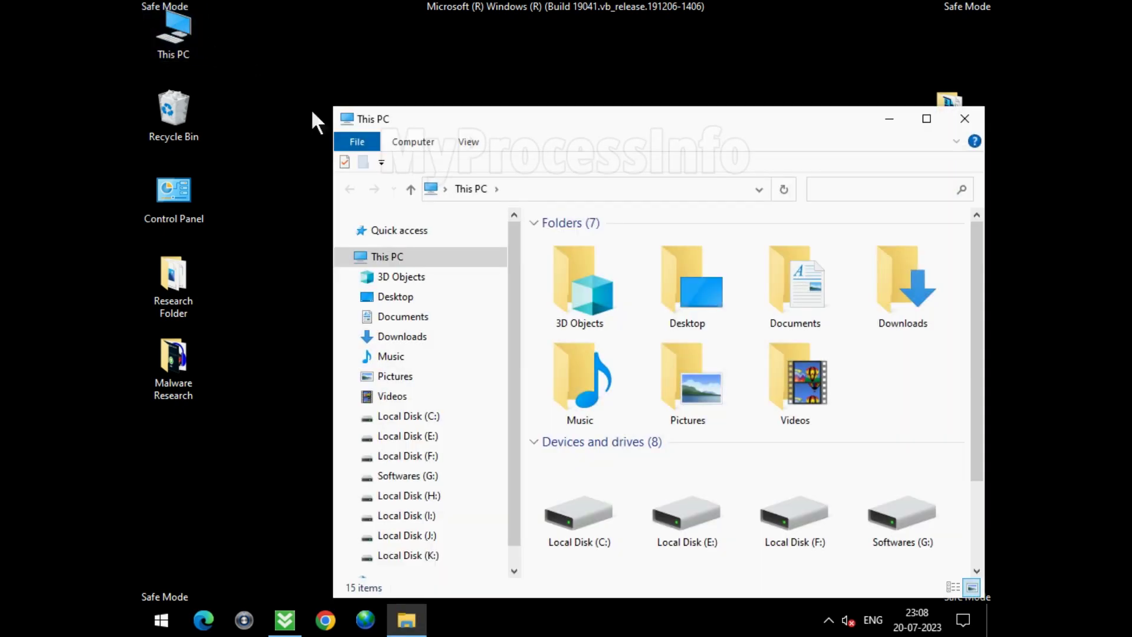
pyautogui.click(448, 416)
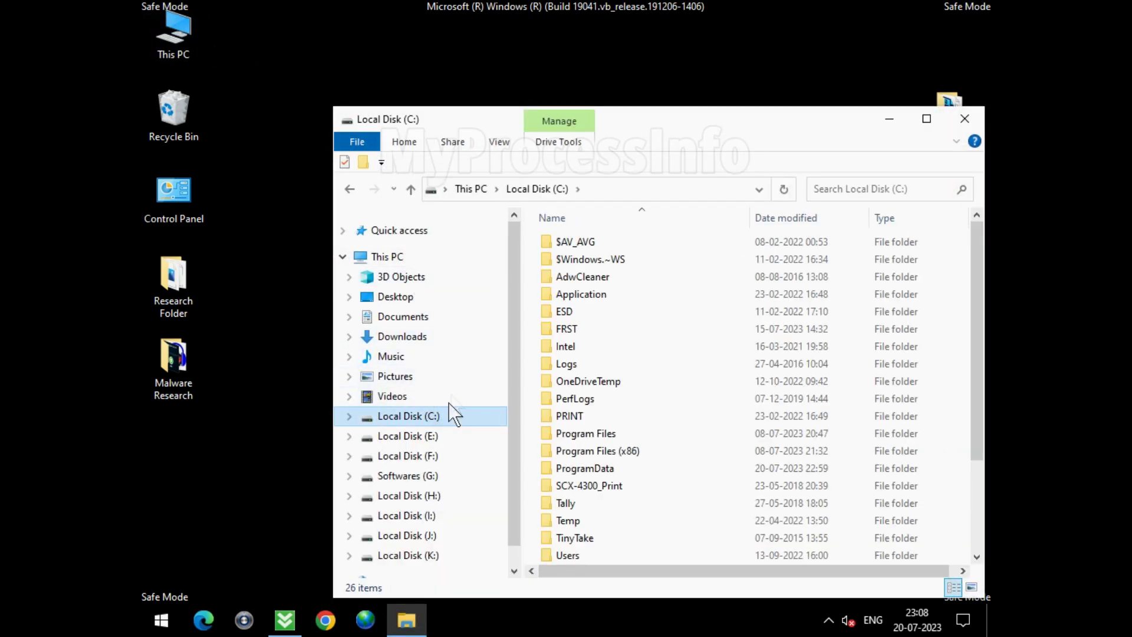
pyautogui.doubleClick(648, 122)
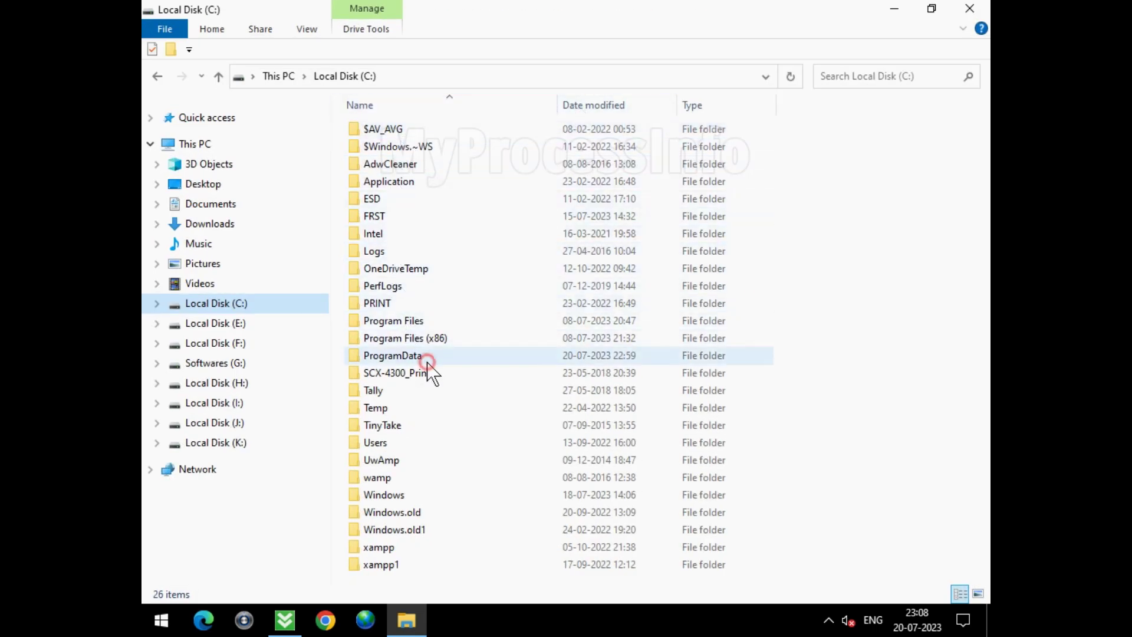
pyautogui.click(500, 356)
pyautogui.doubleClick(507, 357)
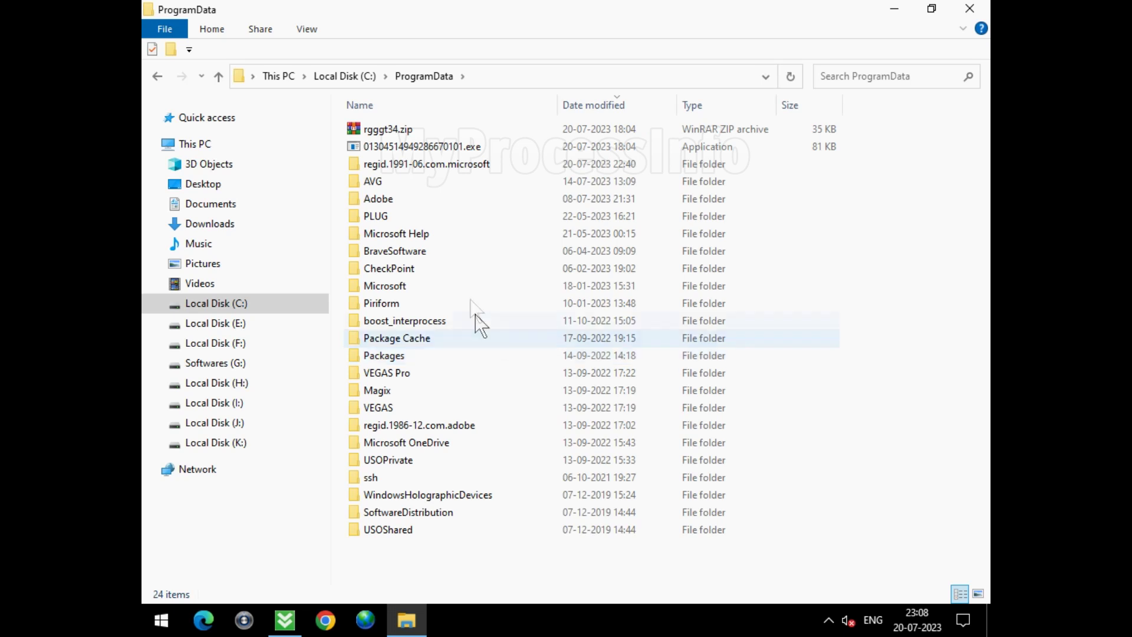
# - Browse from ProgramData through the Microsoft folder to open the Windows Defender folder
pyautogui.click(424, 287)
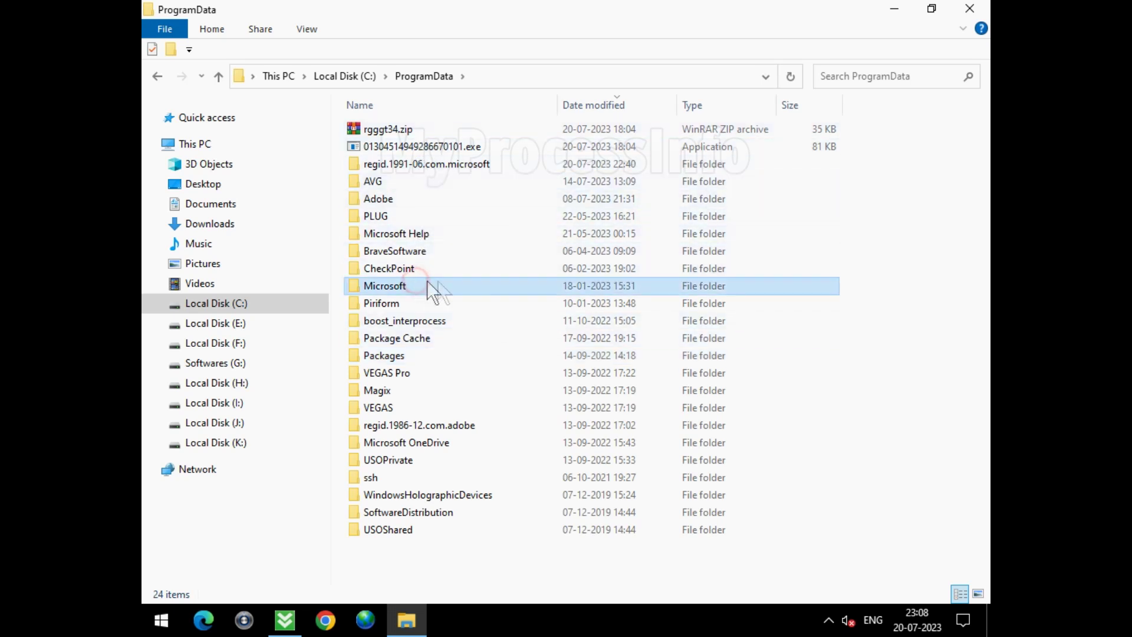
pyautogui.doubleClick(488, 281)
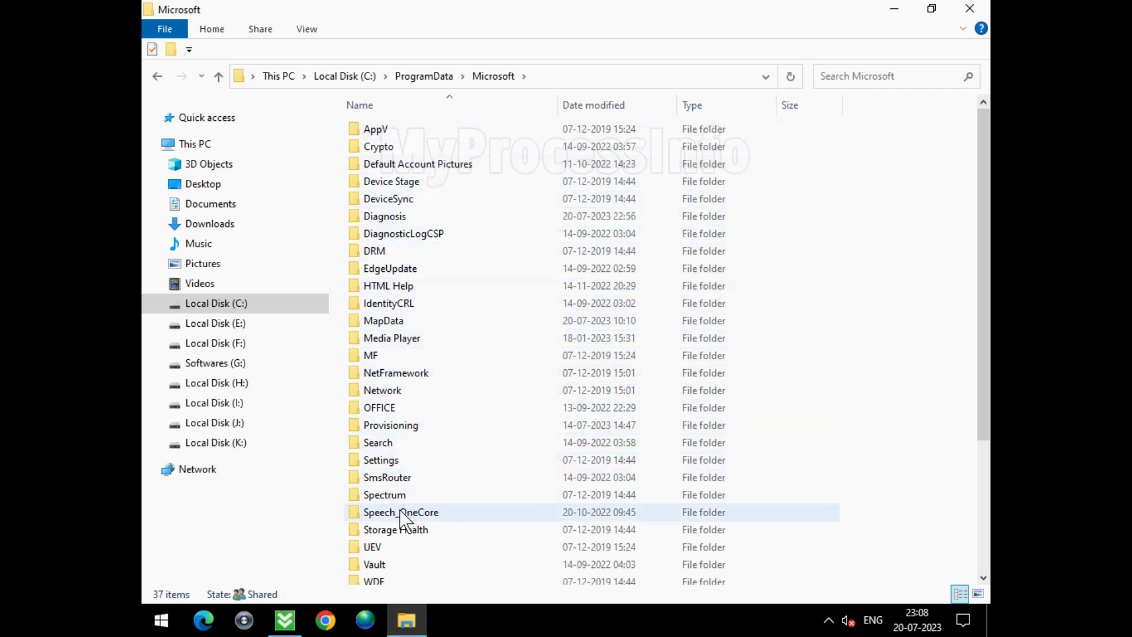
pyautogui.scroll(-2, 401, 519)
pyautogui.scroll(-1, 401, 519)
pyautogui.click(470, 471)
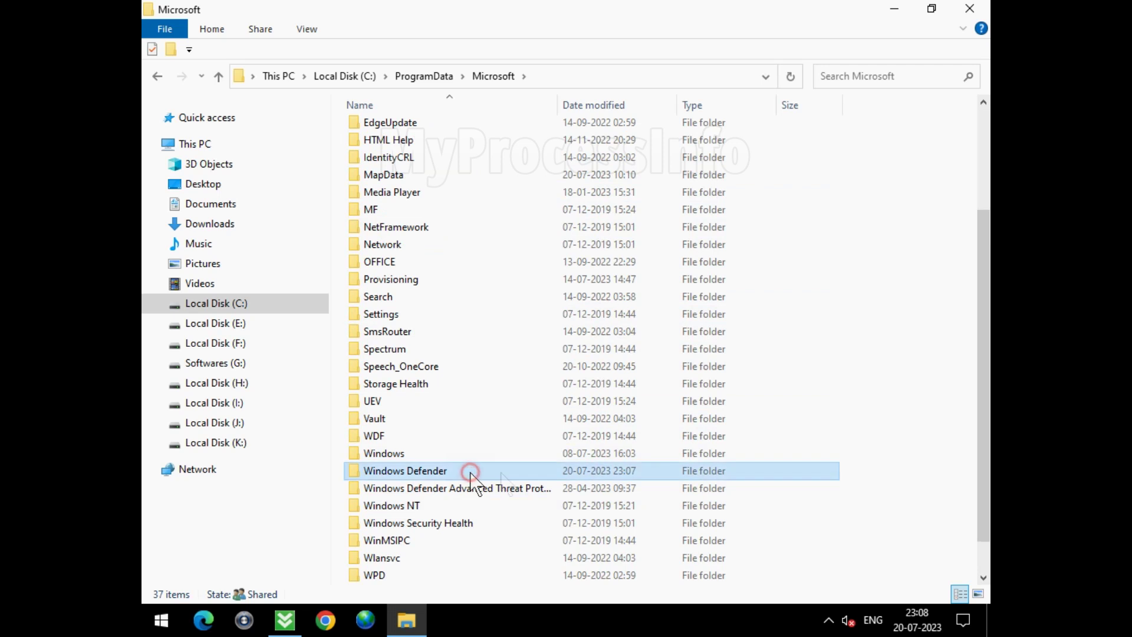
pyautogui.doubleClick(531, 475)
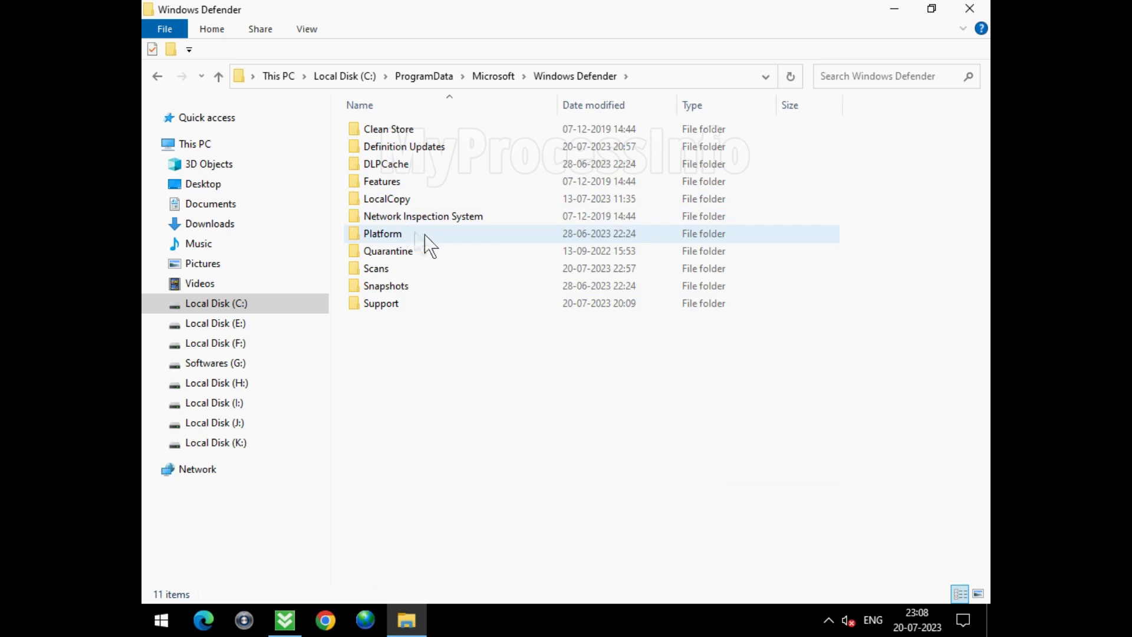
# - Delete the Quarantine folder from the Windows Defender folder
pyautogui.click(476, 253)
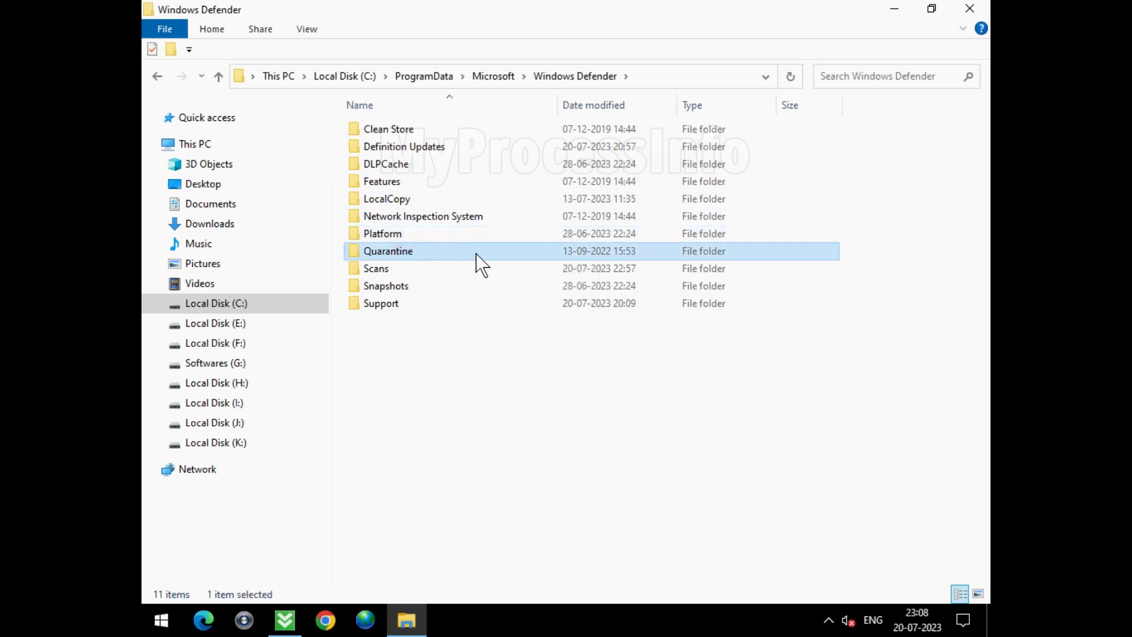
pyautogui.rightClick(476, 253)
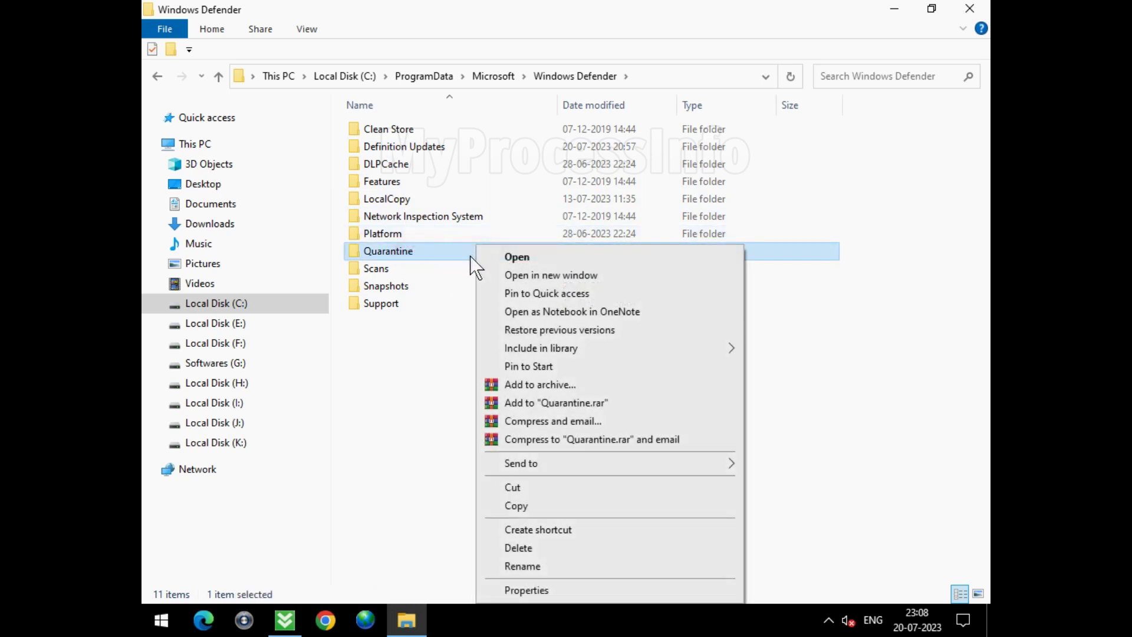
pyautogui.click(519, 547)
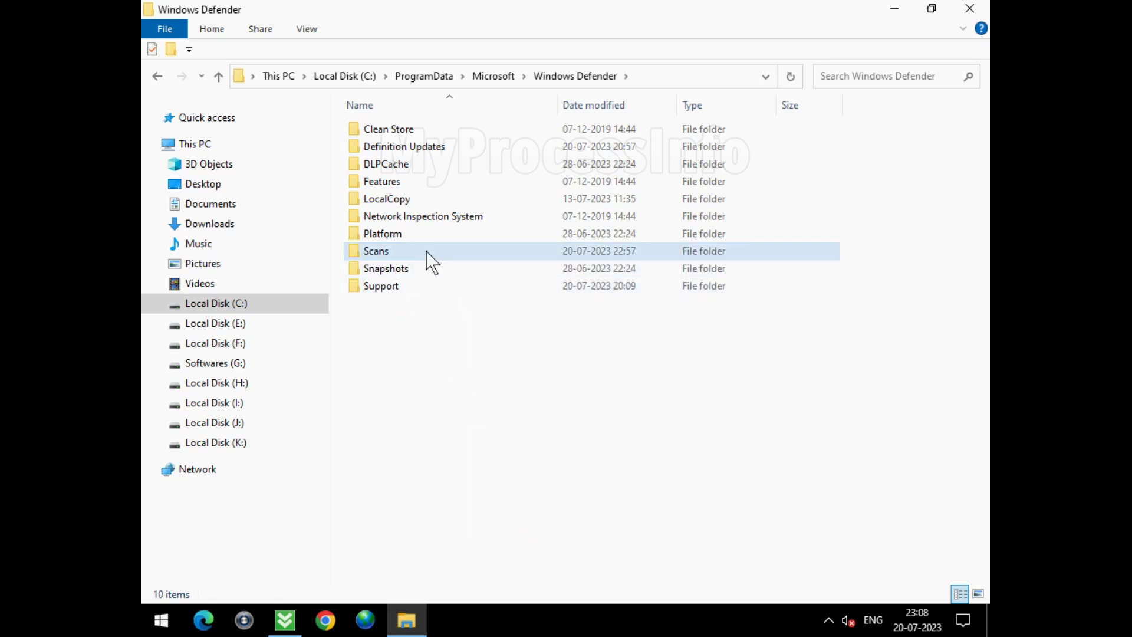
# - Open the History folder inside Windows Defender's Scans folder and bring up the available actions for its Results folder
pyautogui.doubleClick(428, 252)
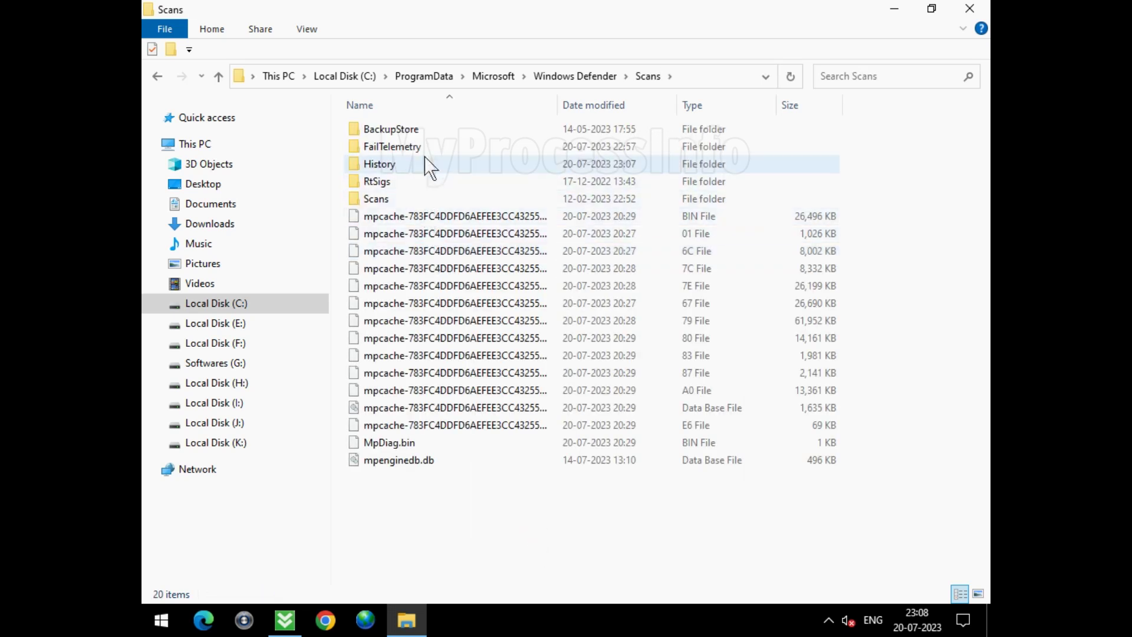
pyautogui.doubleClick(416, 165)
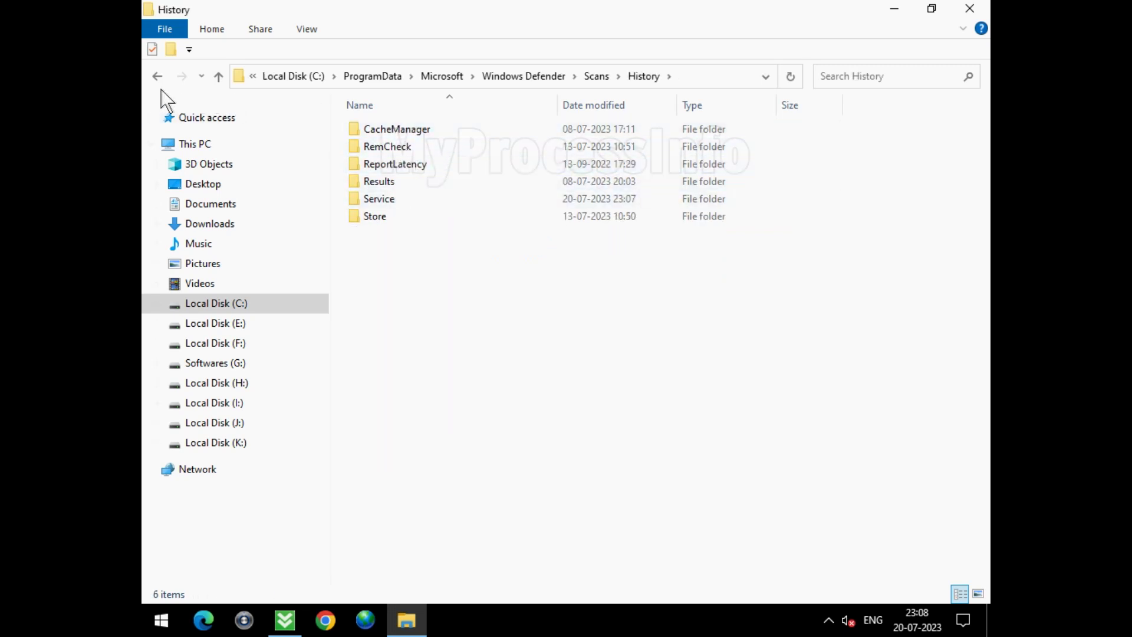
pyautogui.rightClick(412, 181)
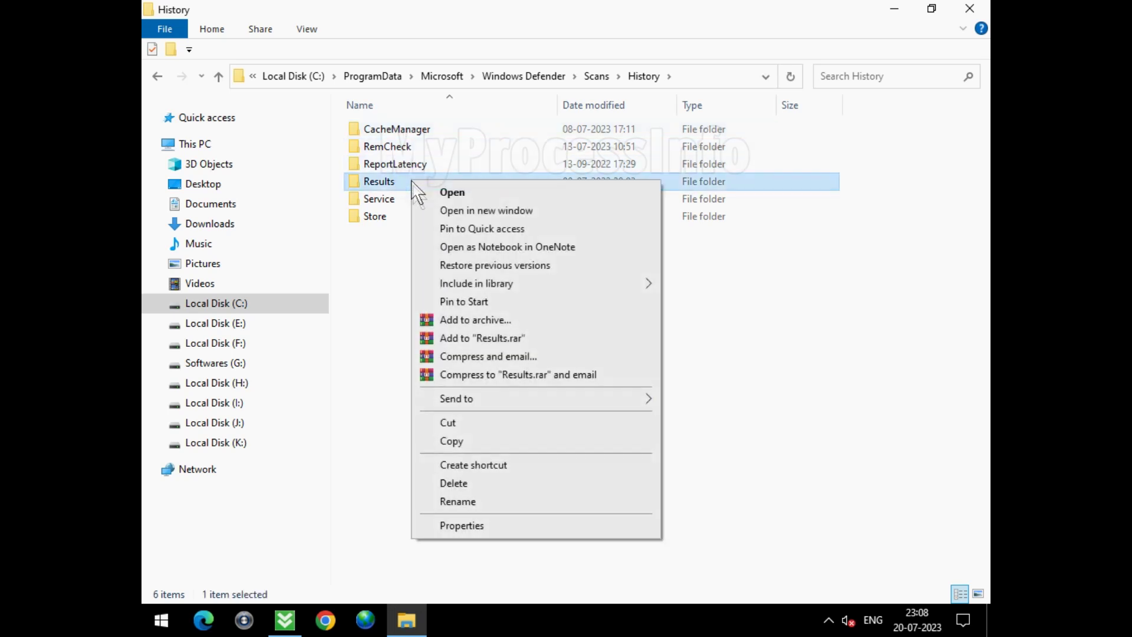
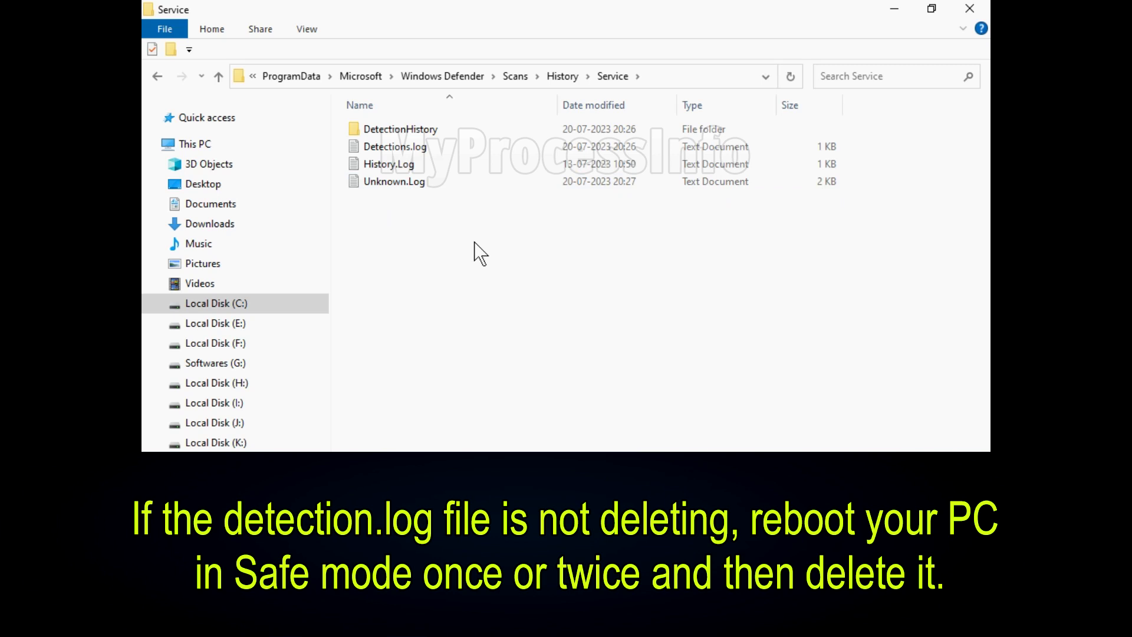
# - Delete DetectionHistory, Detections.log, History.Log and Unknown.Log from the History\Service folder, and close the File Explorer window
pyautogui.moveTo(504, 268); pyautogui.dragTo(396, 118)
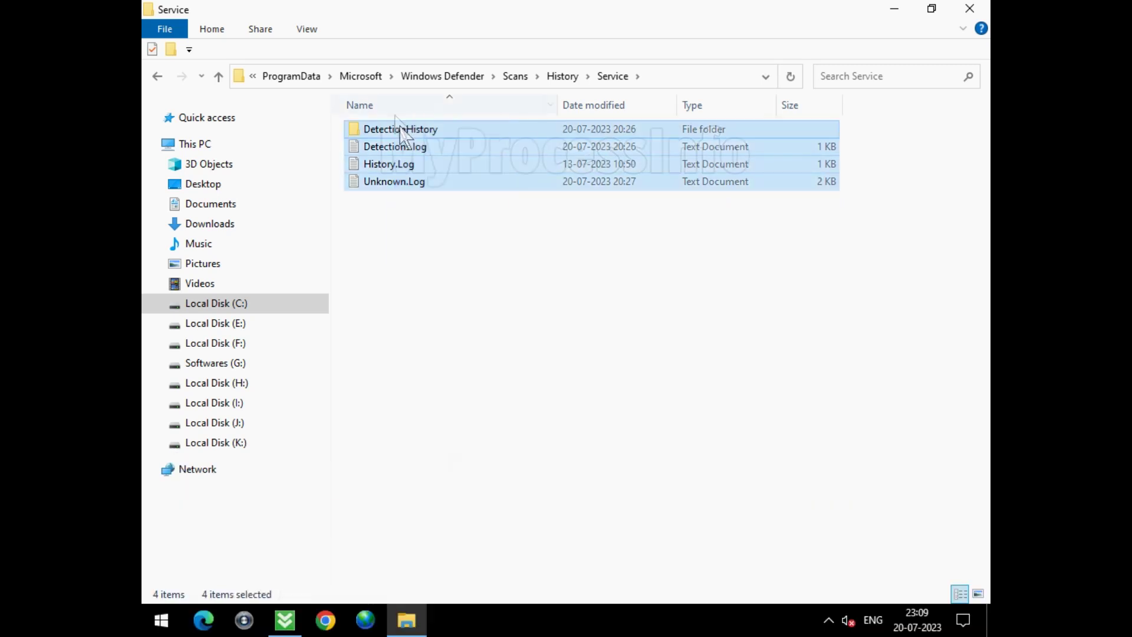
pyautogui.rightClick(441, 174)
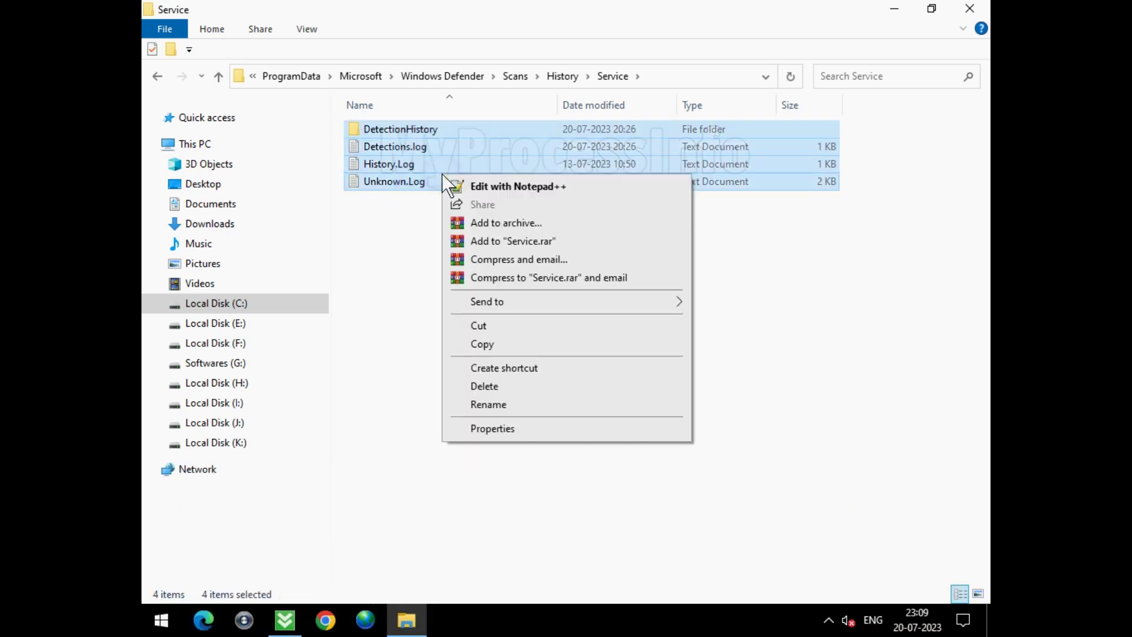
pyautogui.click(524, 387)
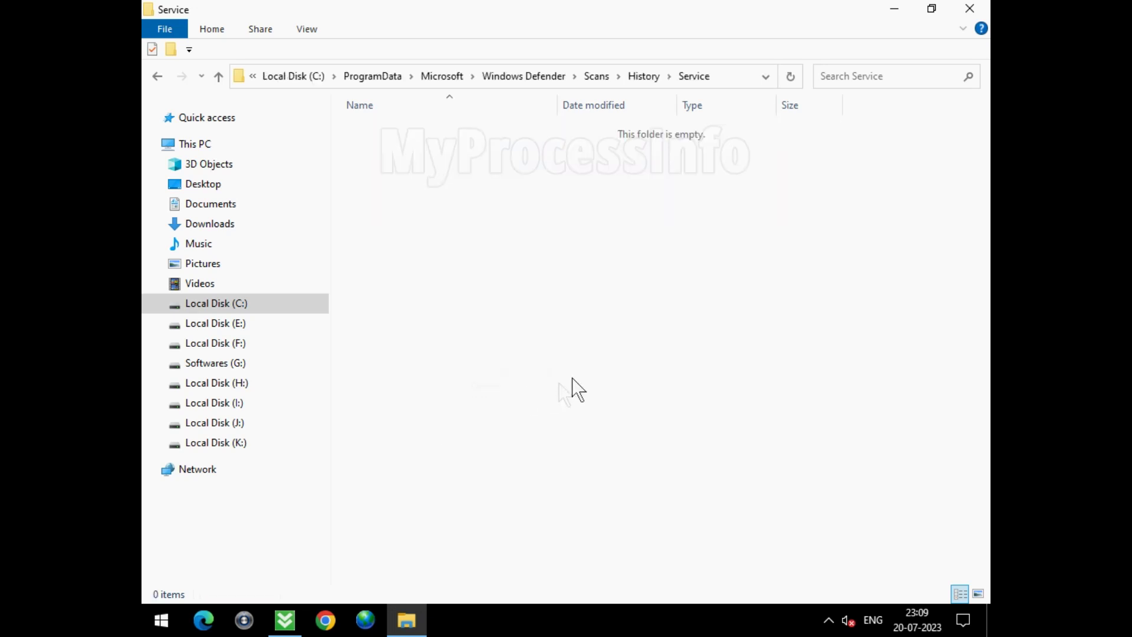
pyautogui.click(969, 10)
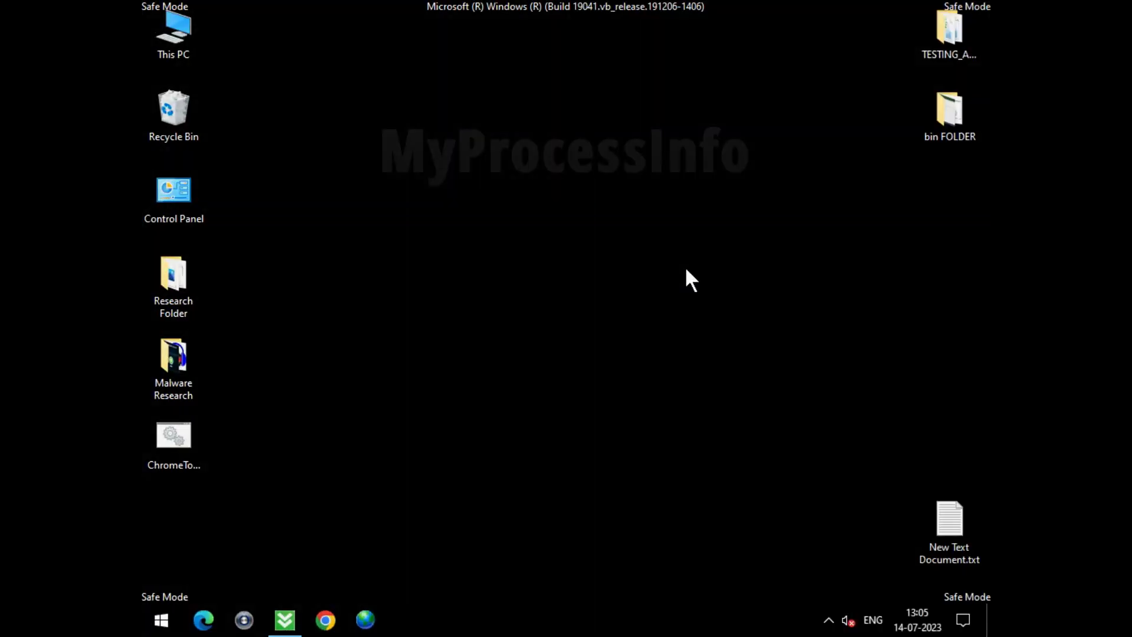
# - Run msconfig to open System Configuration
pyautogui.press('super+r')
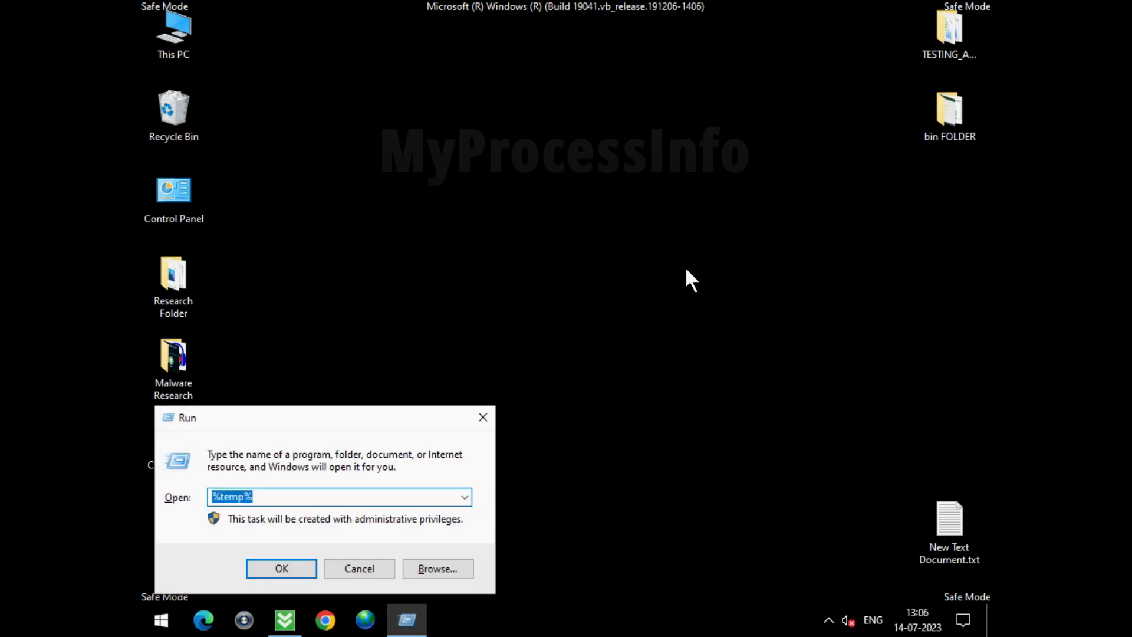
pyautogui.write('MS')
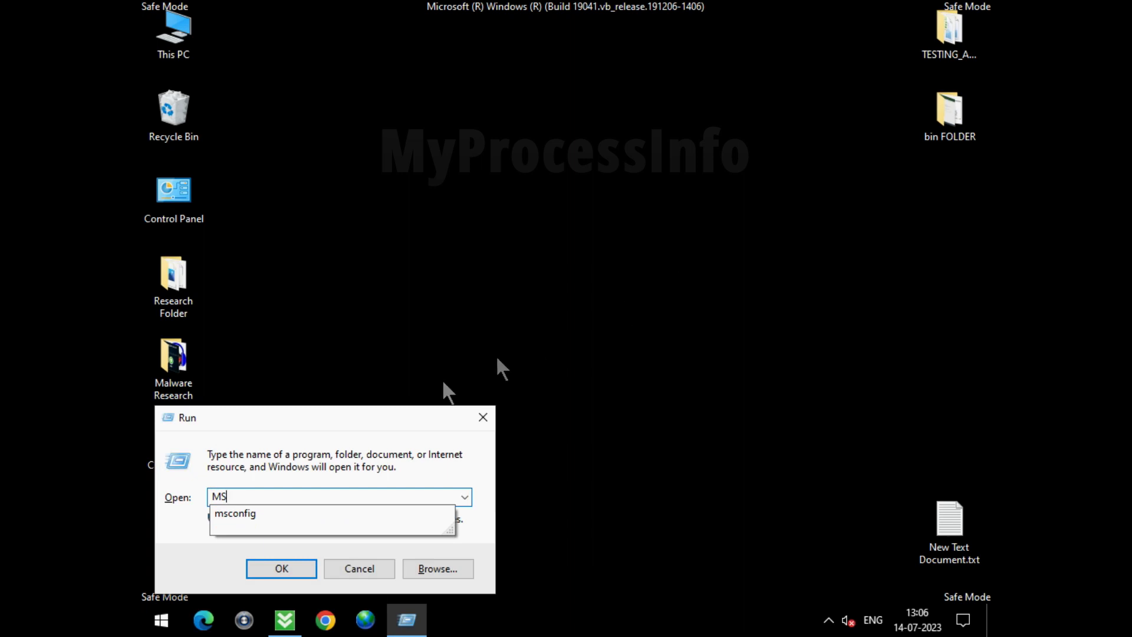
pyautogui.click(289, 515)
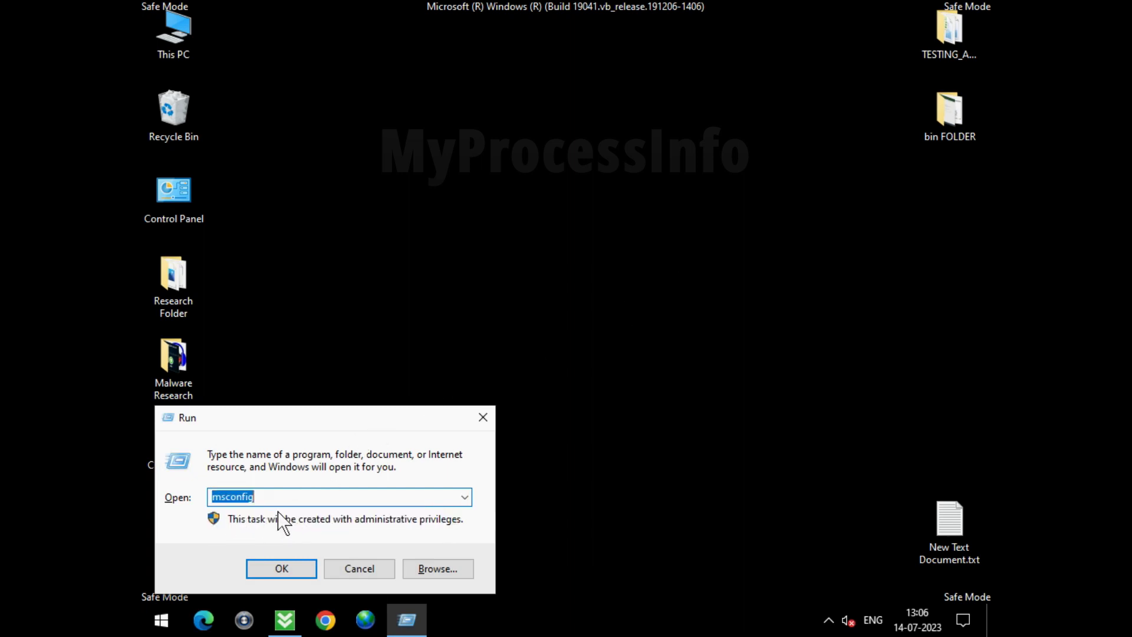
pyautogui.click(289, 566)
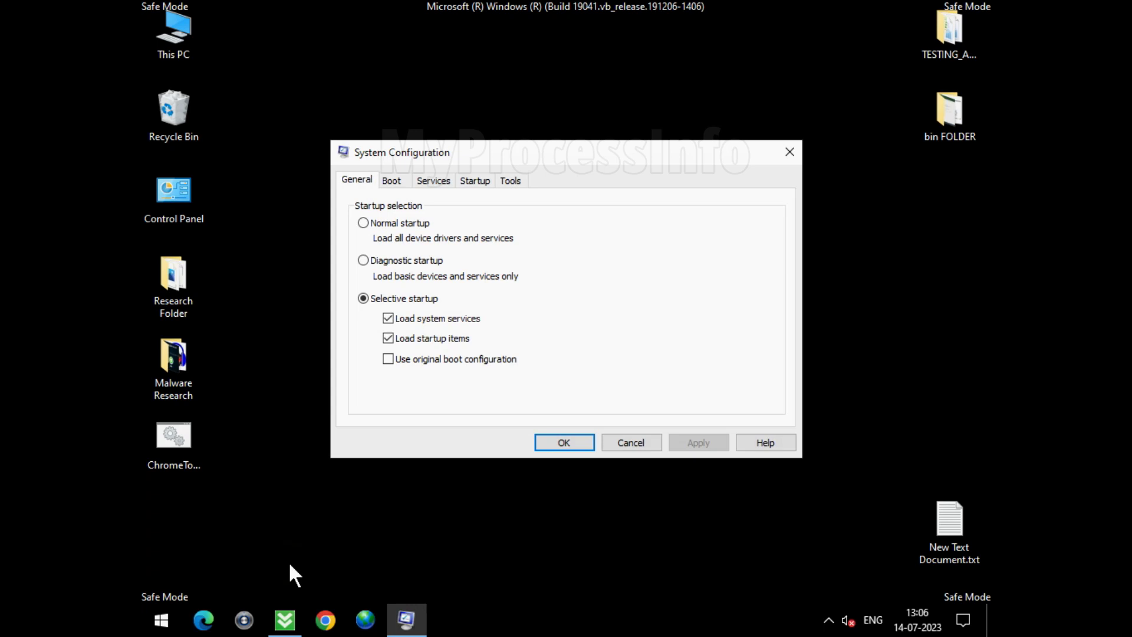
# - Set the startup selection to Normal startup, apply it, and restart the computer
pyautogui.click(364, 223)
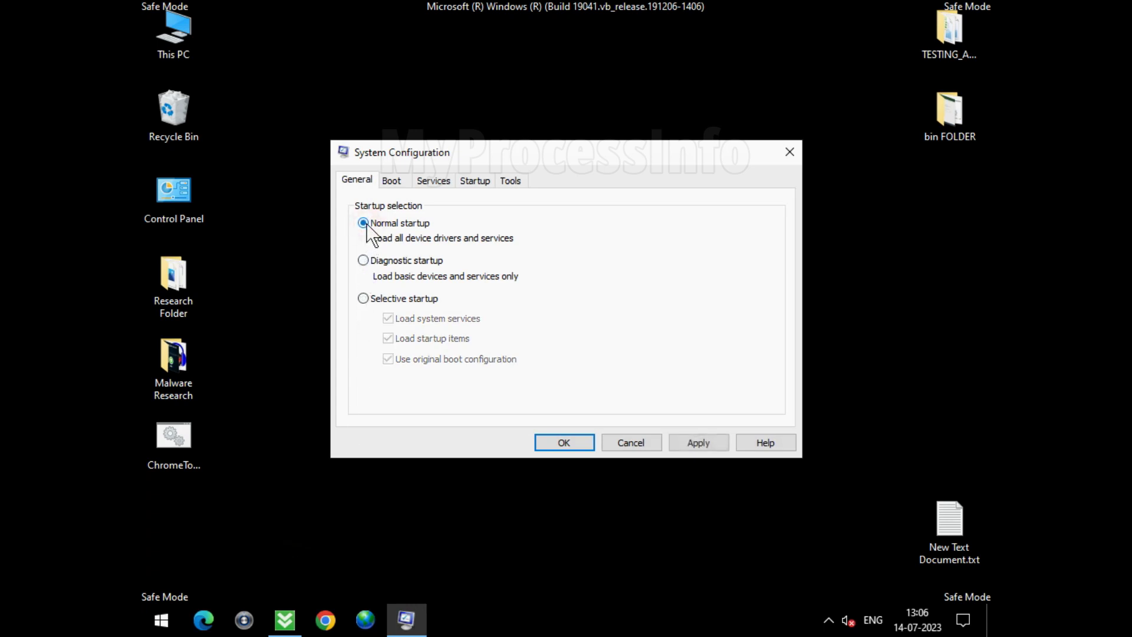
pyautogui.click(715, 443)
pyautogui.click(565, 446)
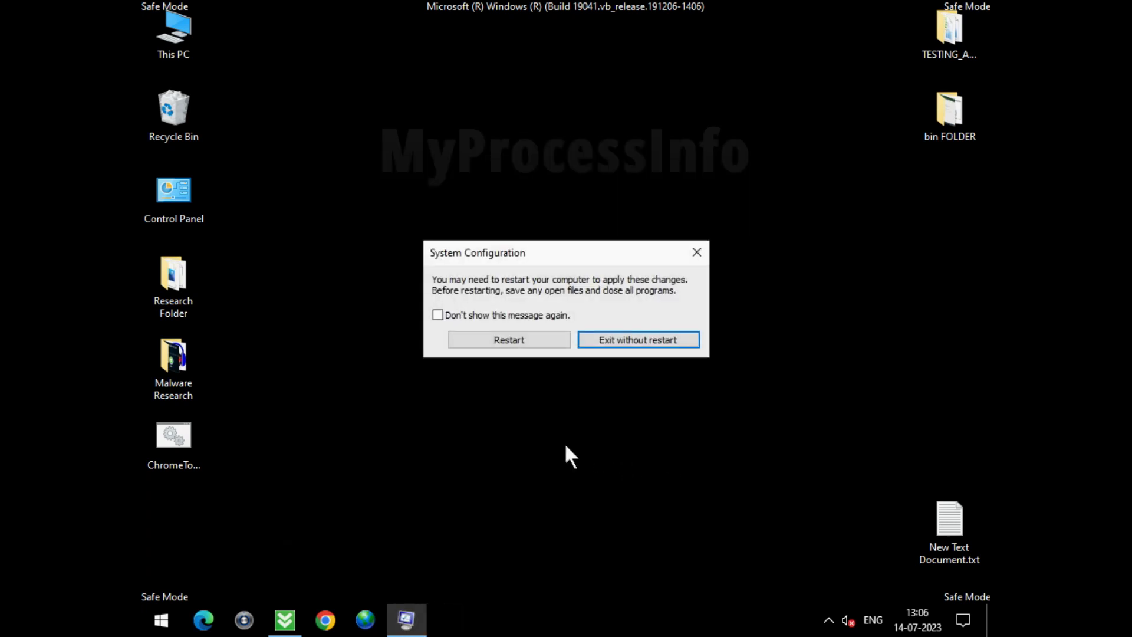
pyautogui.click(513, 344)
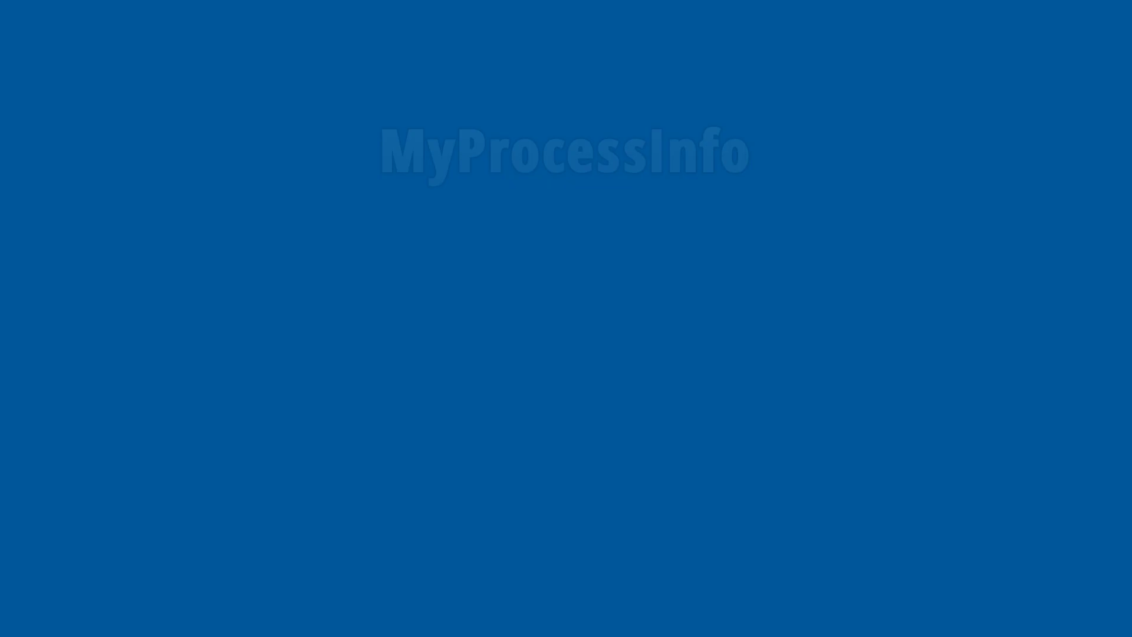